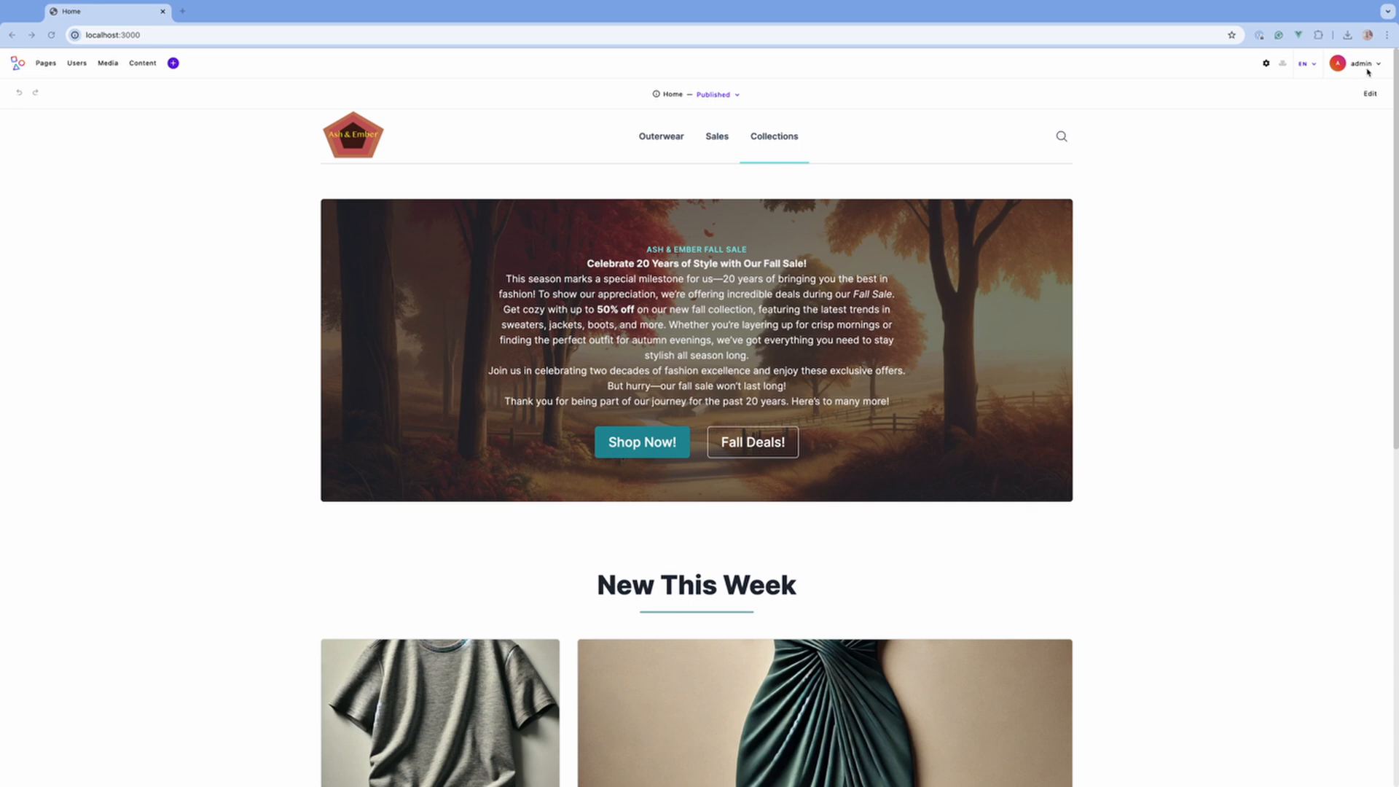
- Set the UI language to English in the admin account's personal settings and save it
left_click(1363, 66)
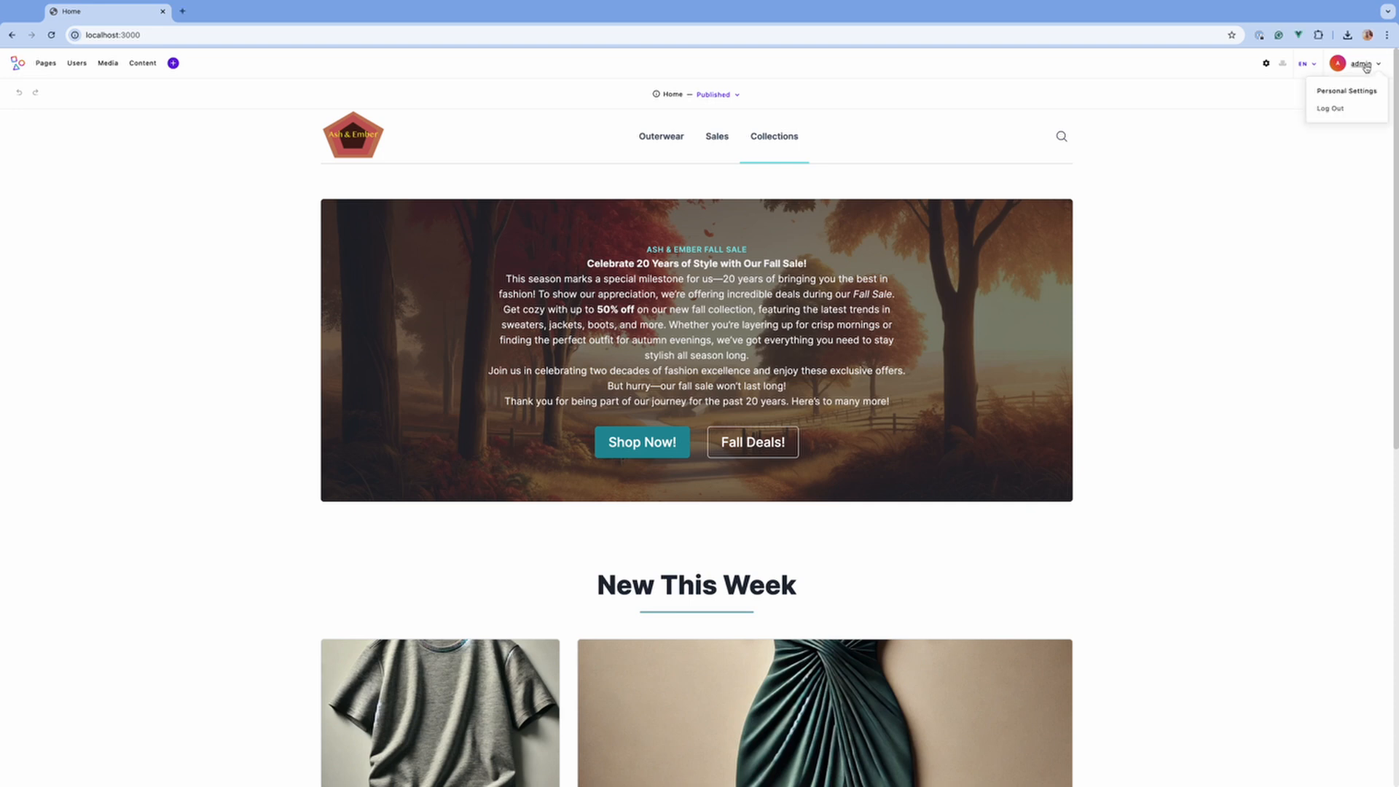
left_click(1356, 92)
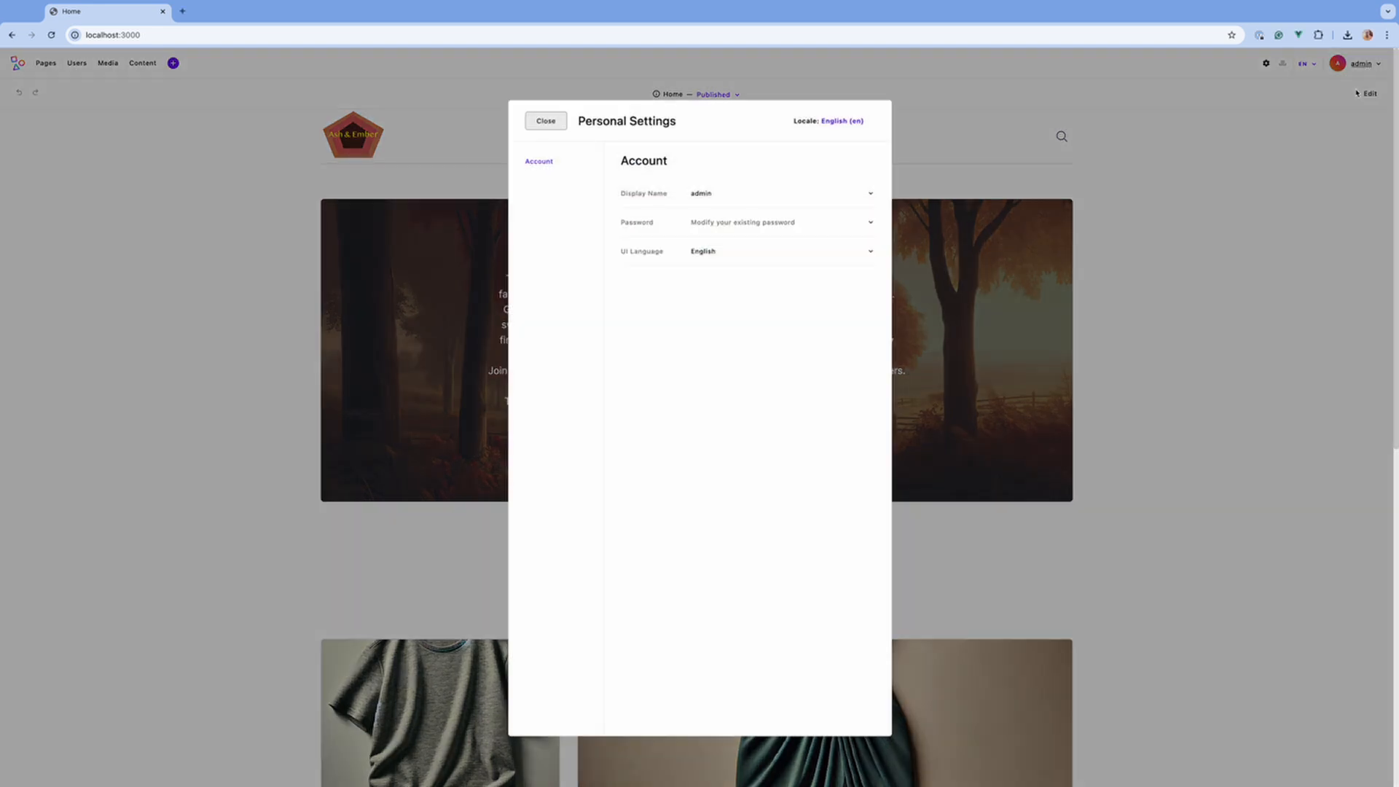
mouse_move(707, 257)
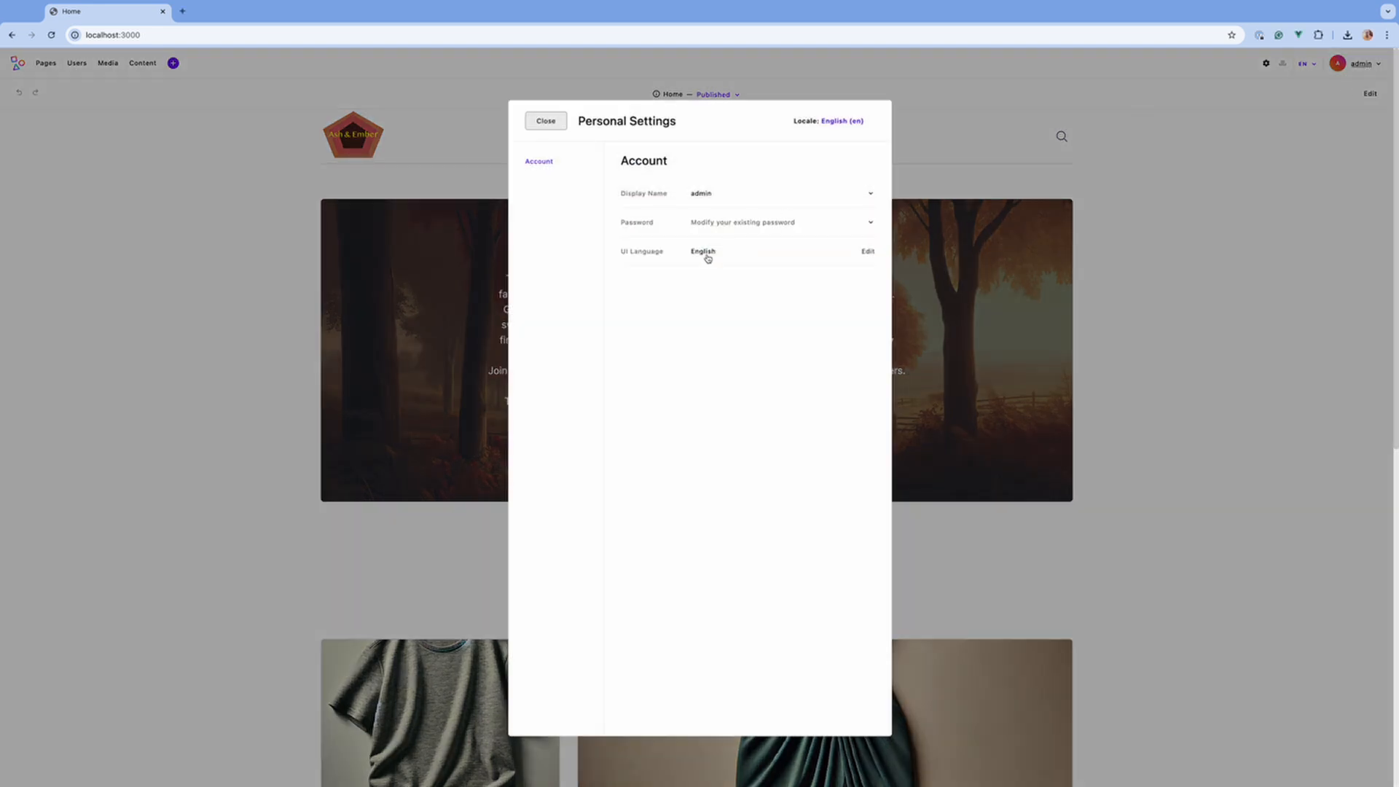
left_click(868, 252)
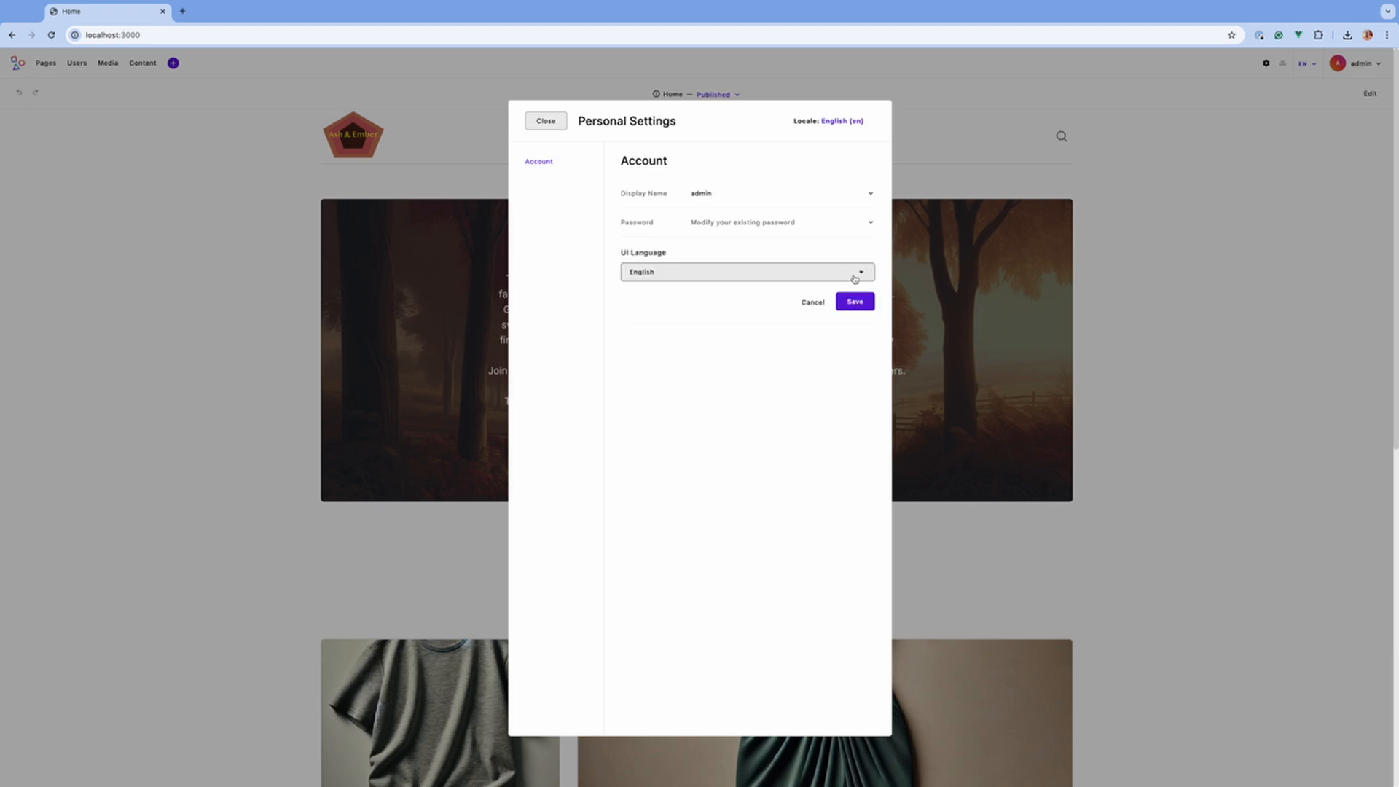
left_click(856, 275)
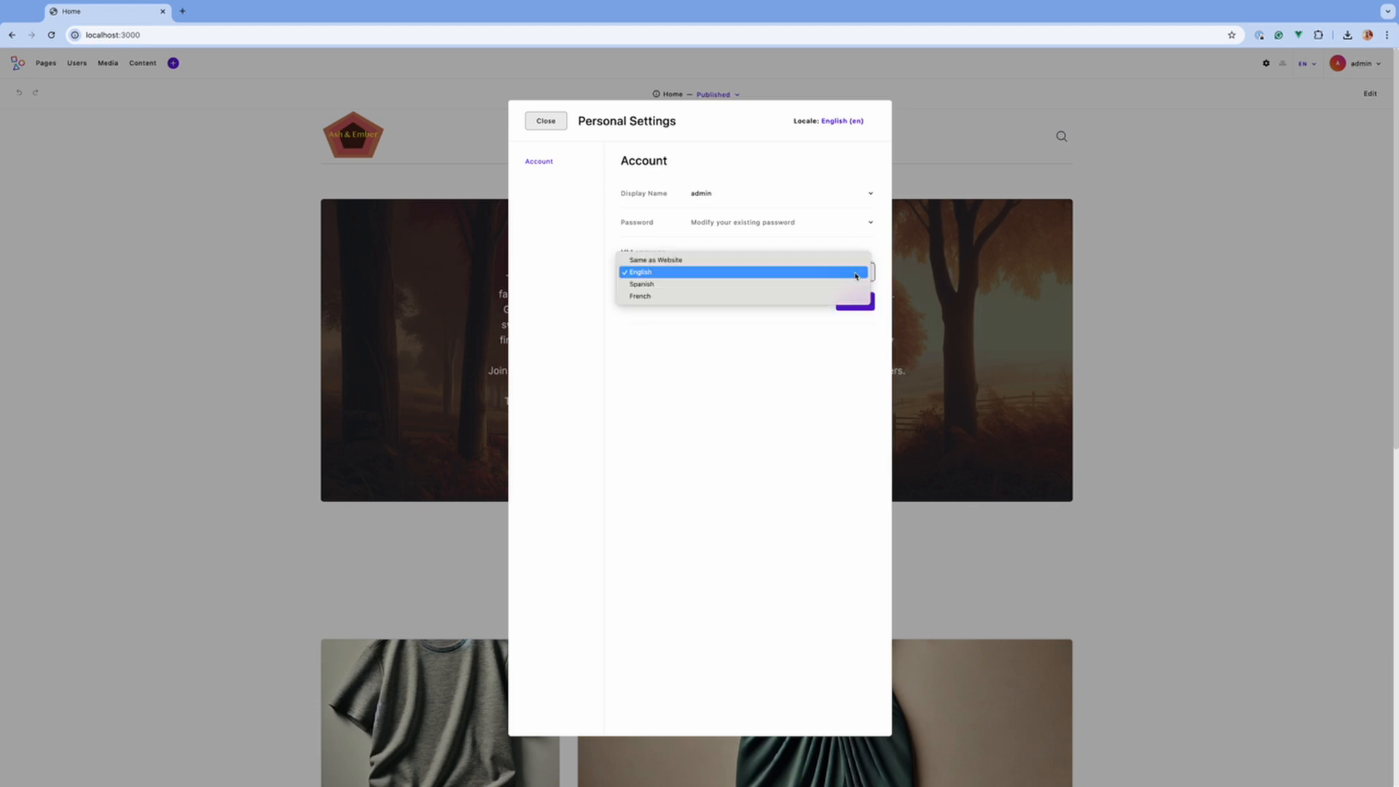
left_click(856, 275)
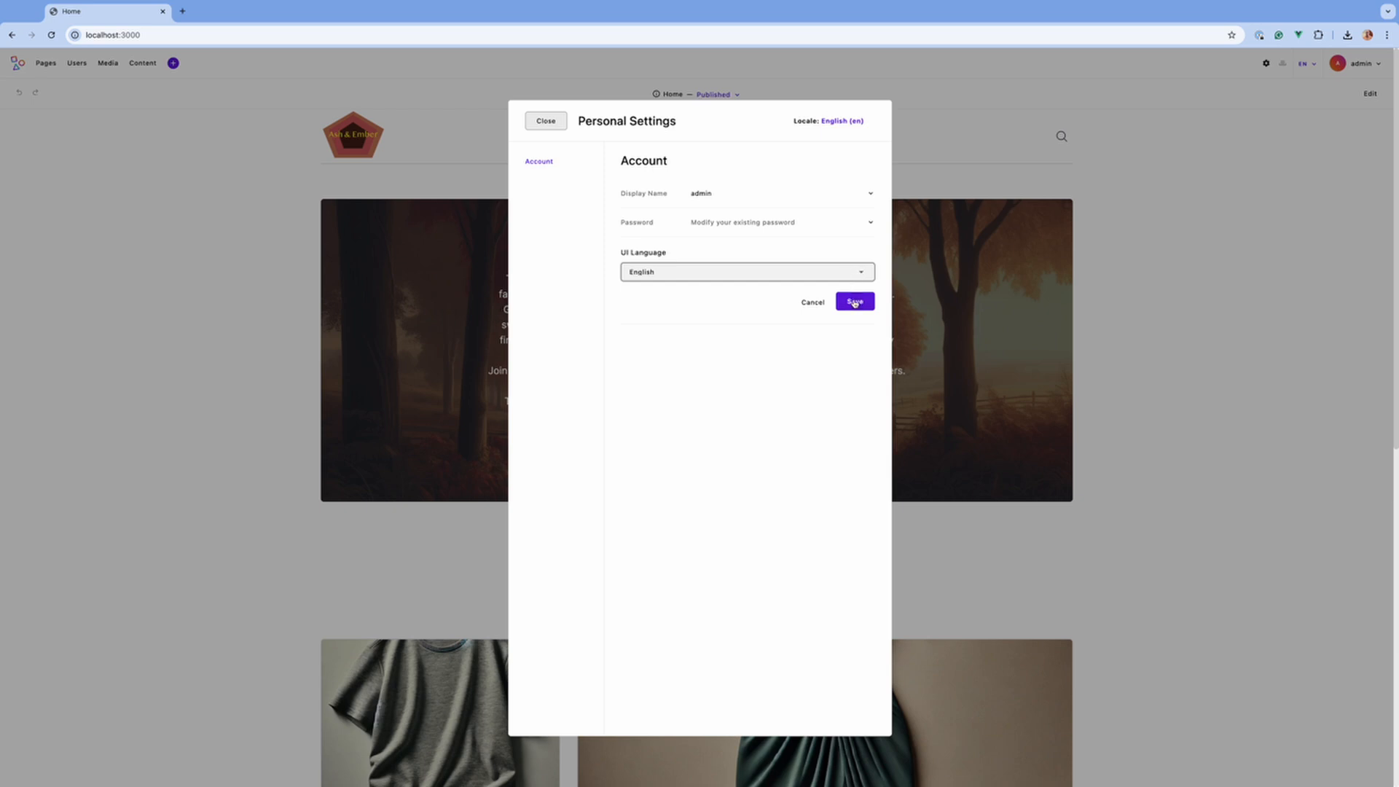
left_click(855, 302)
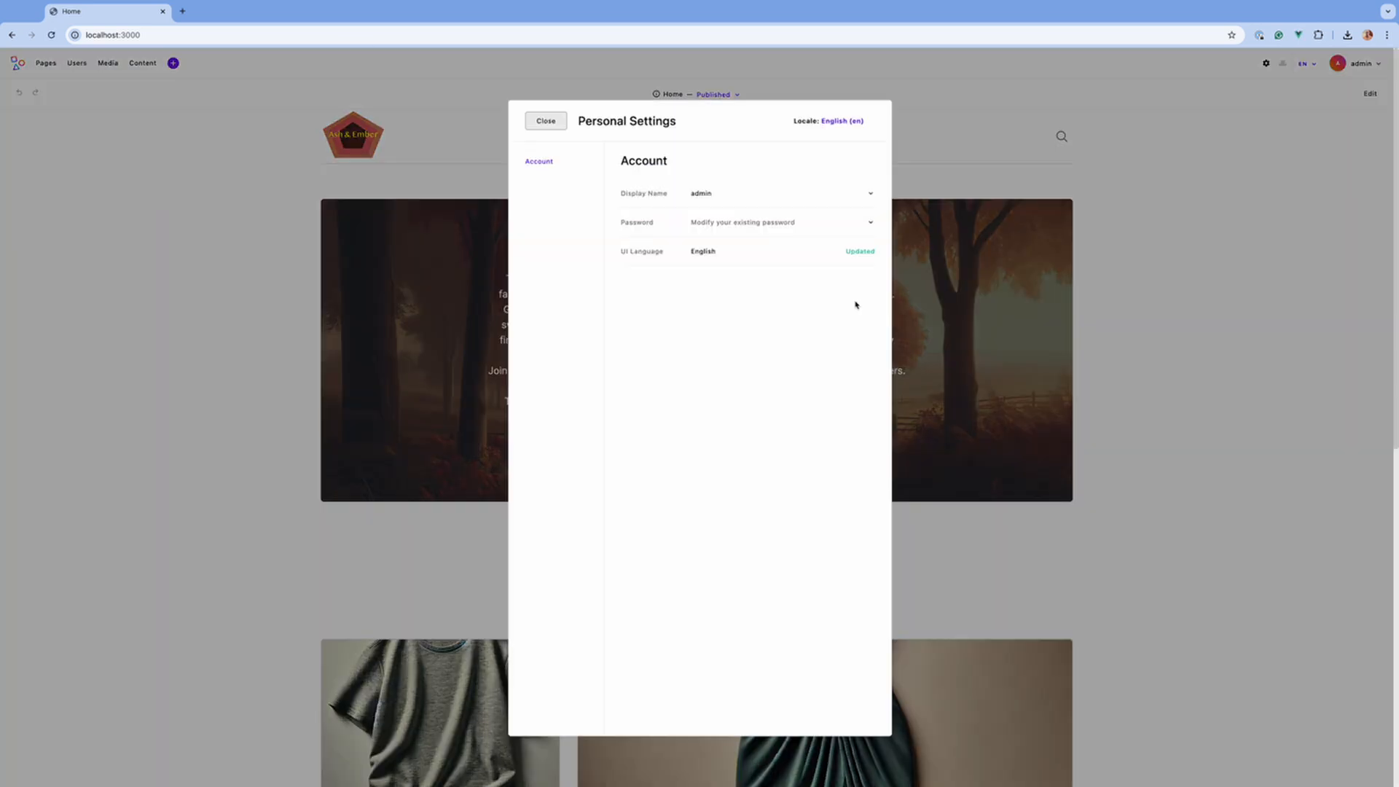
left_click(548, 122)
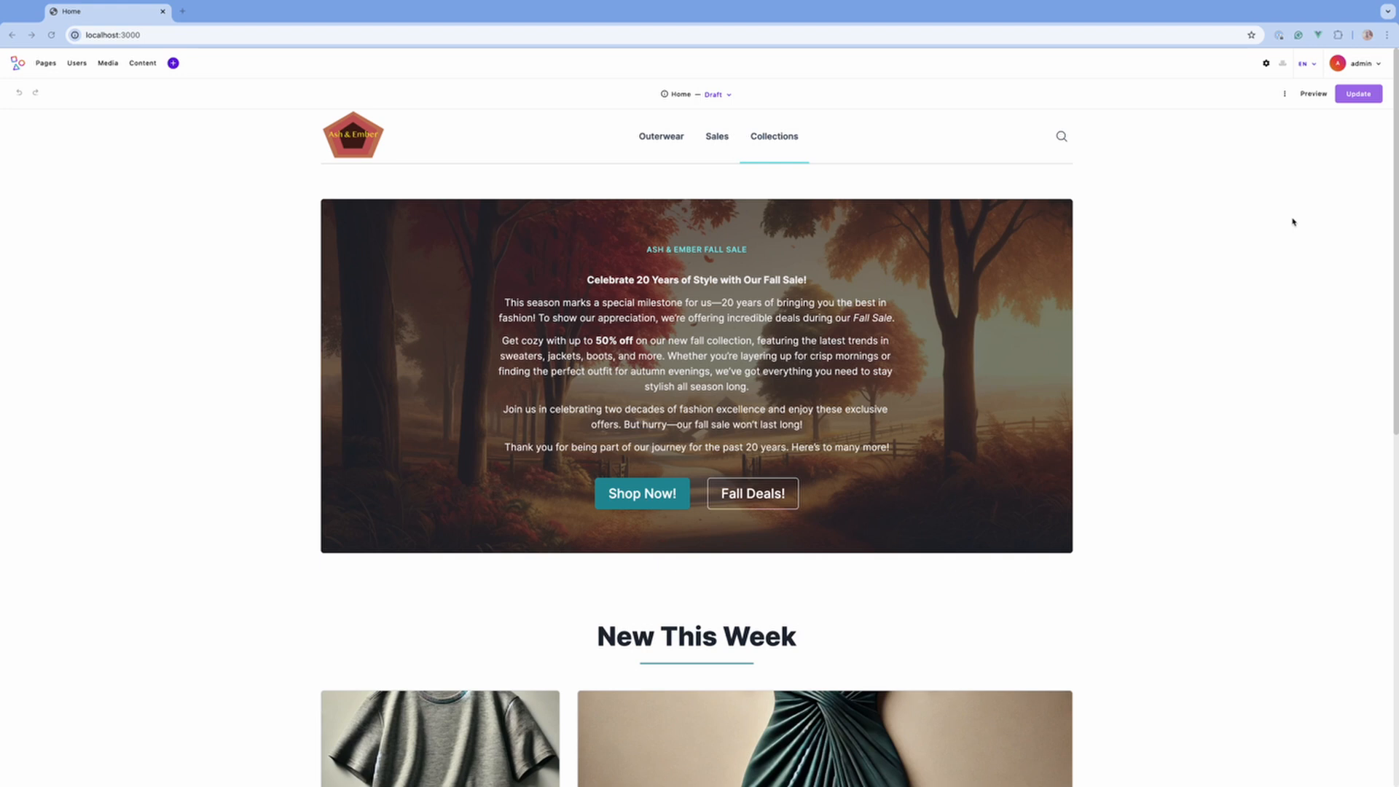
- Open the global content for editing and examine the items of its main navigation, discarding any changes to the list
left_click(1265, 63)
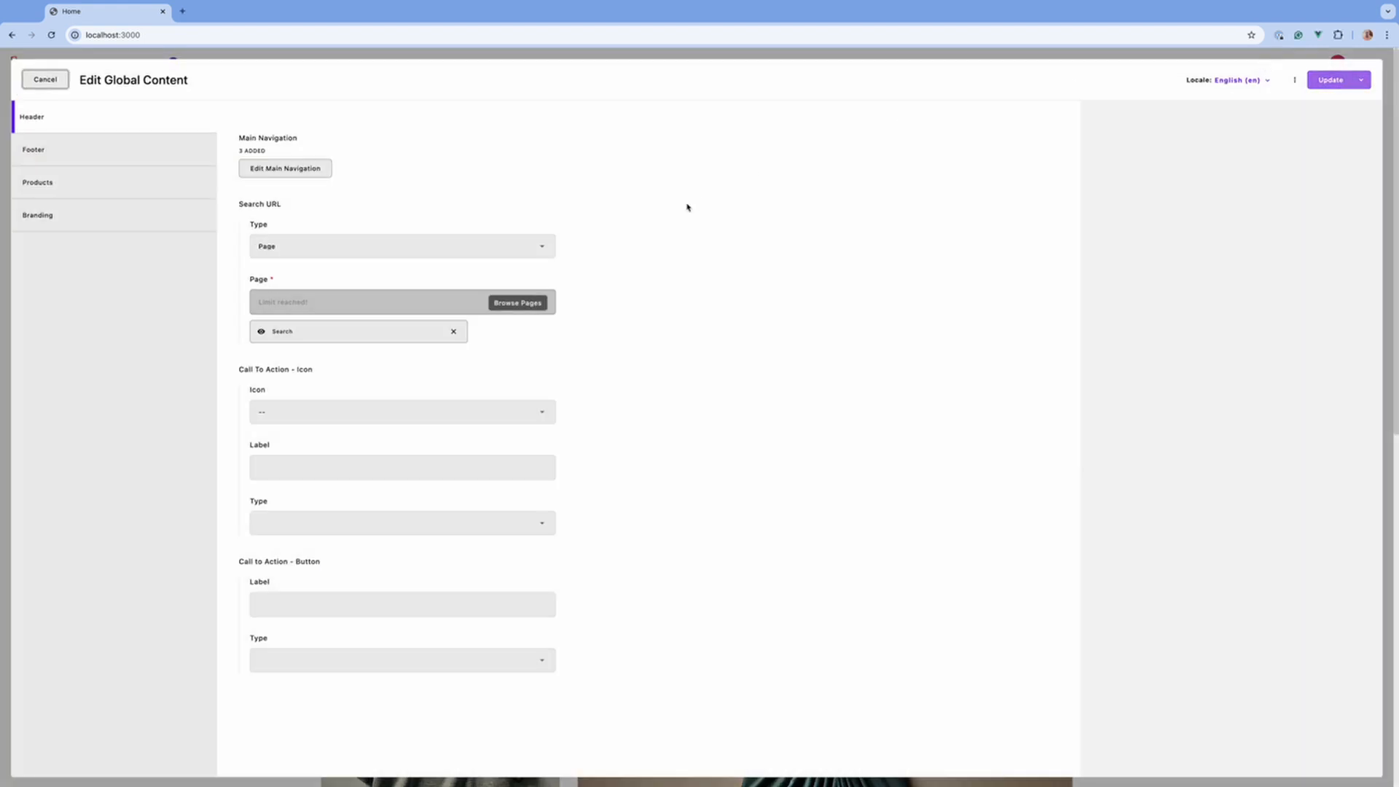
left_click(293, 166)
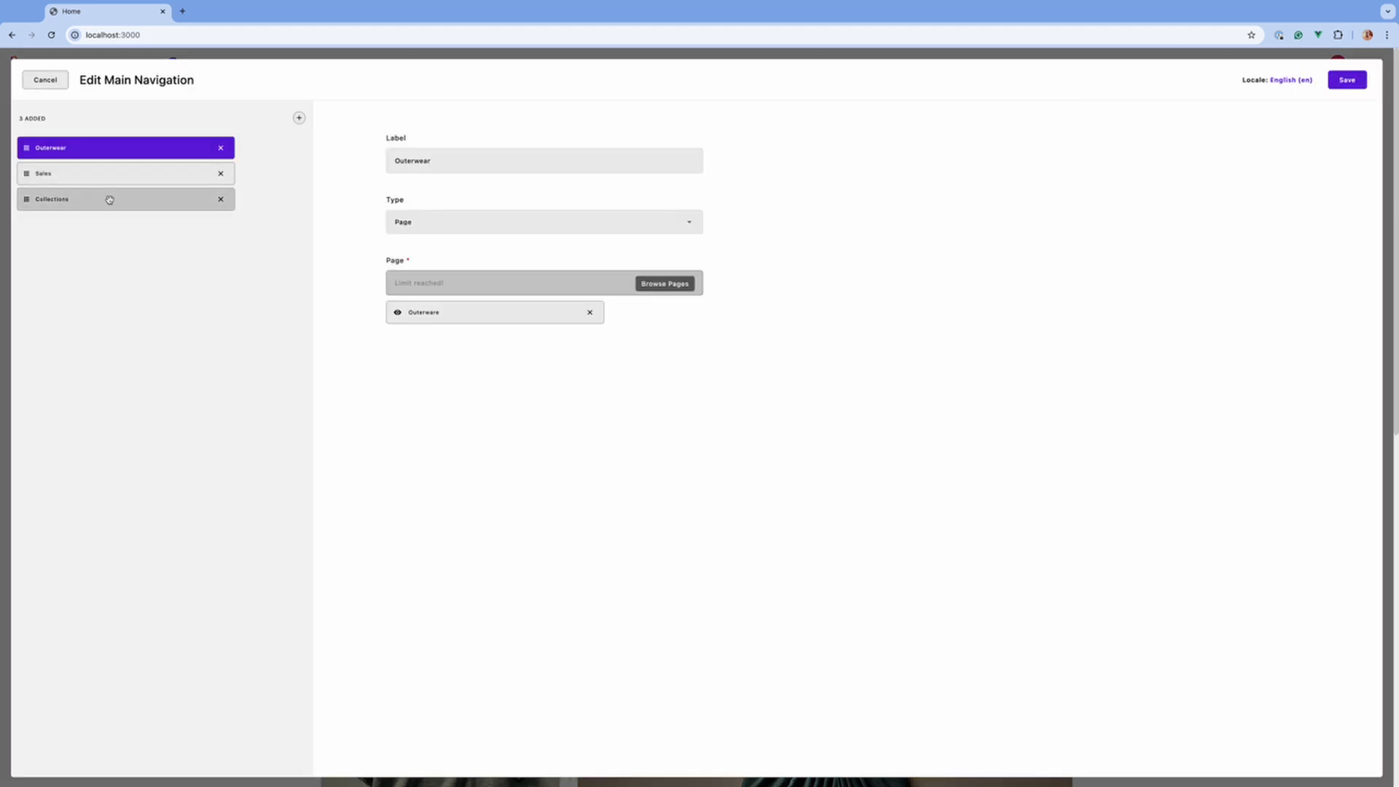
left_click(49, 85)
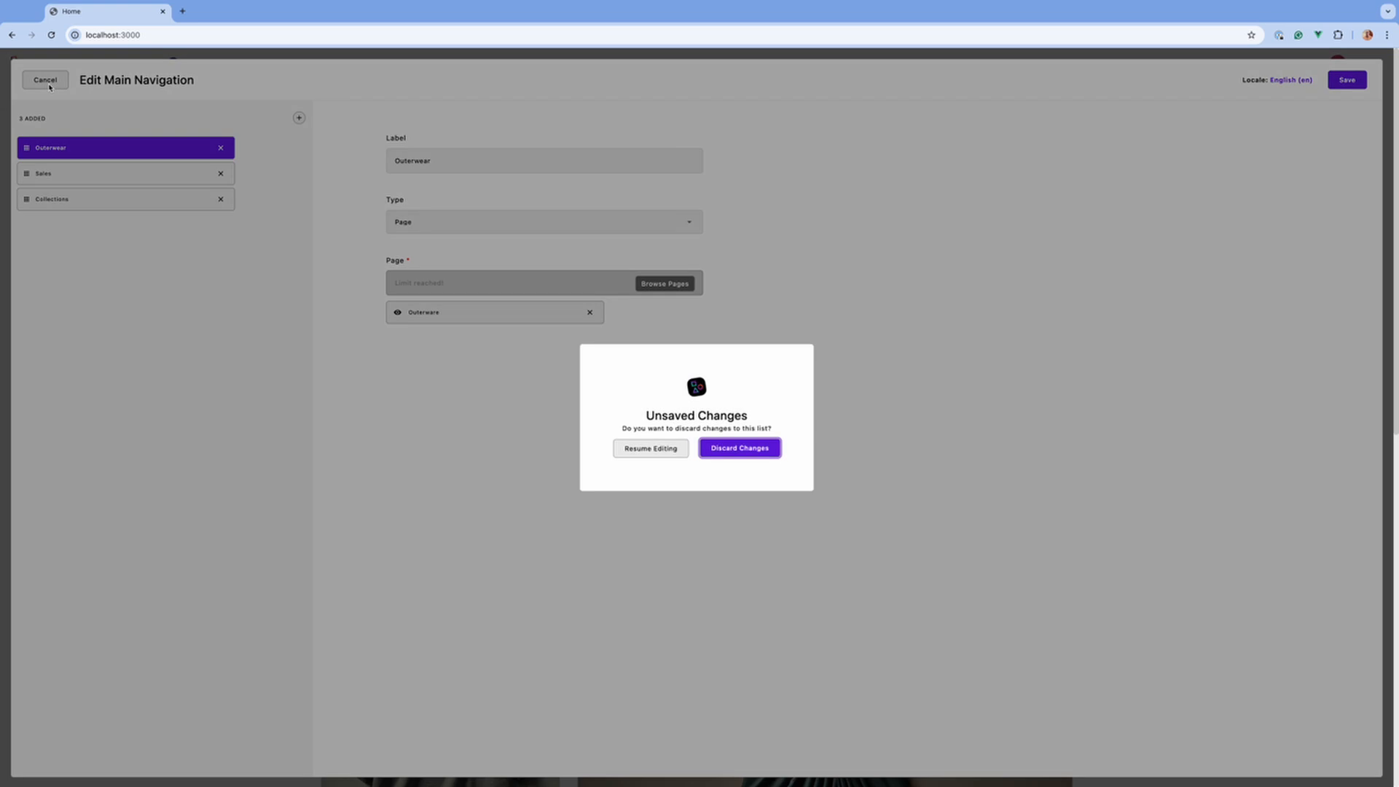
left_click(751, 447)
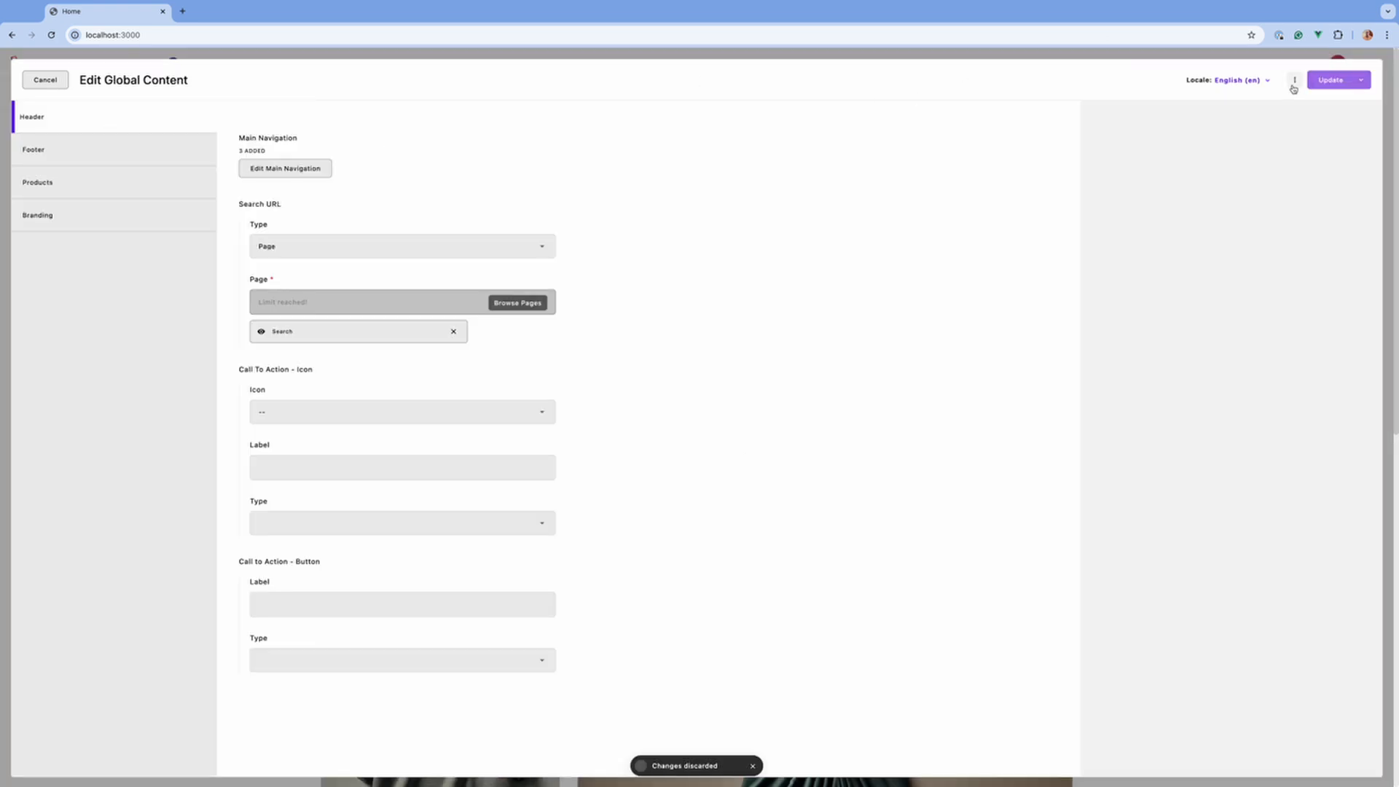
- Start localizing the global content together with its related documents into the Spanish and French locales
left_click(1296, 82)
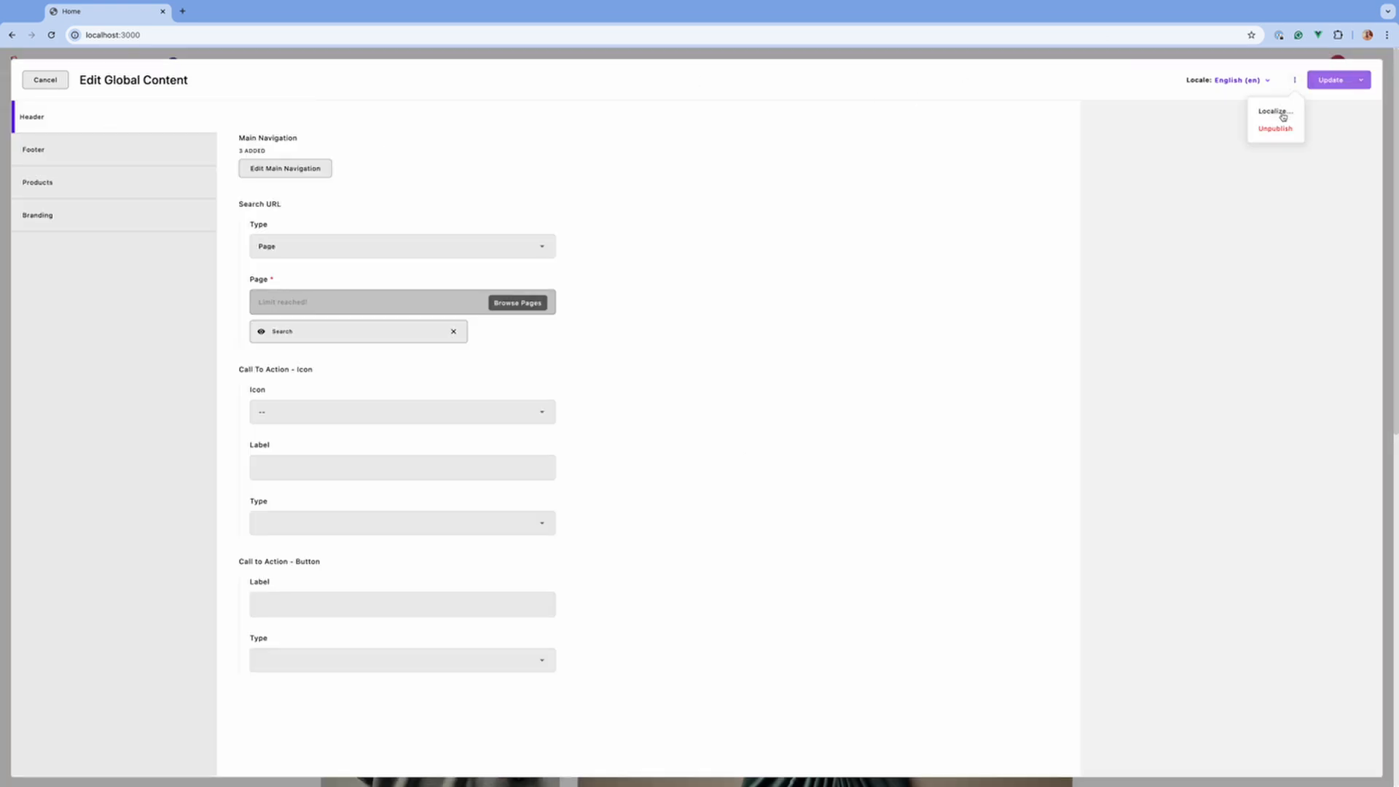
left_click(1281, 114)
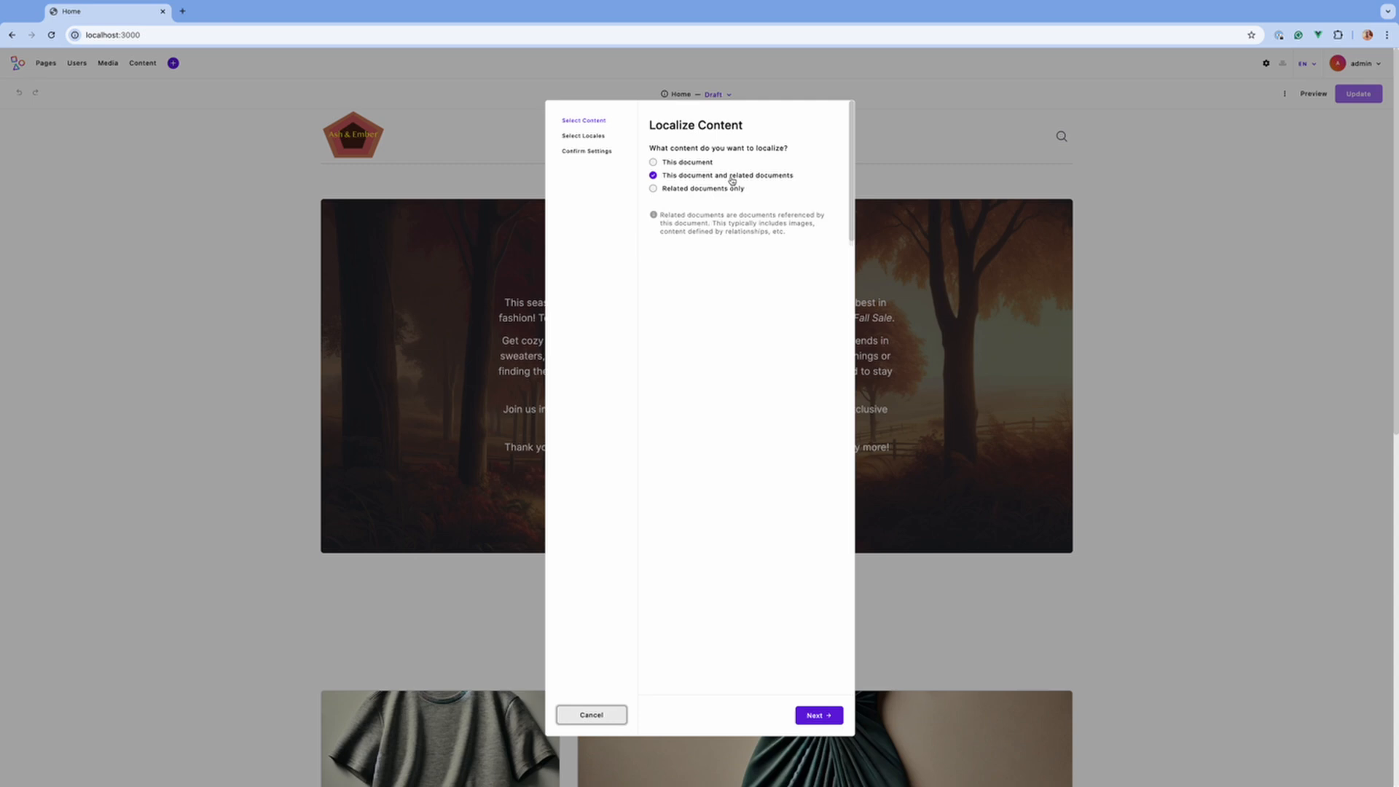
left_click(826, 714)
left_click(676, 226)
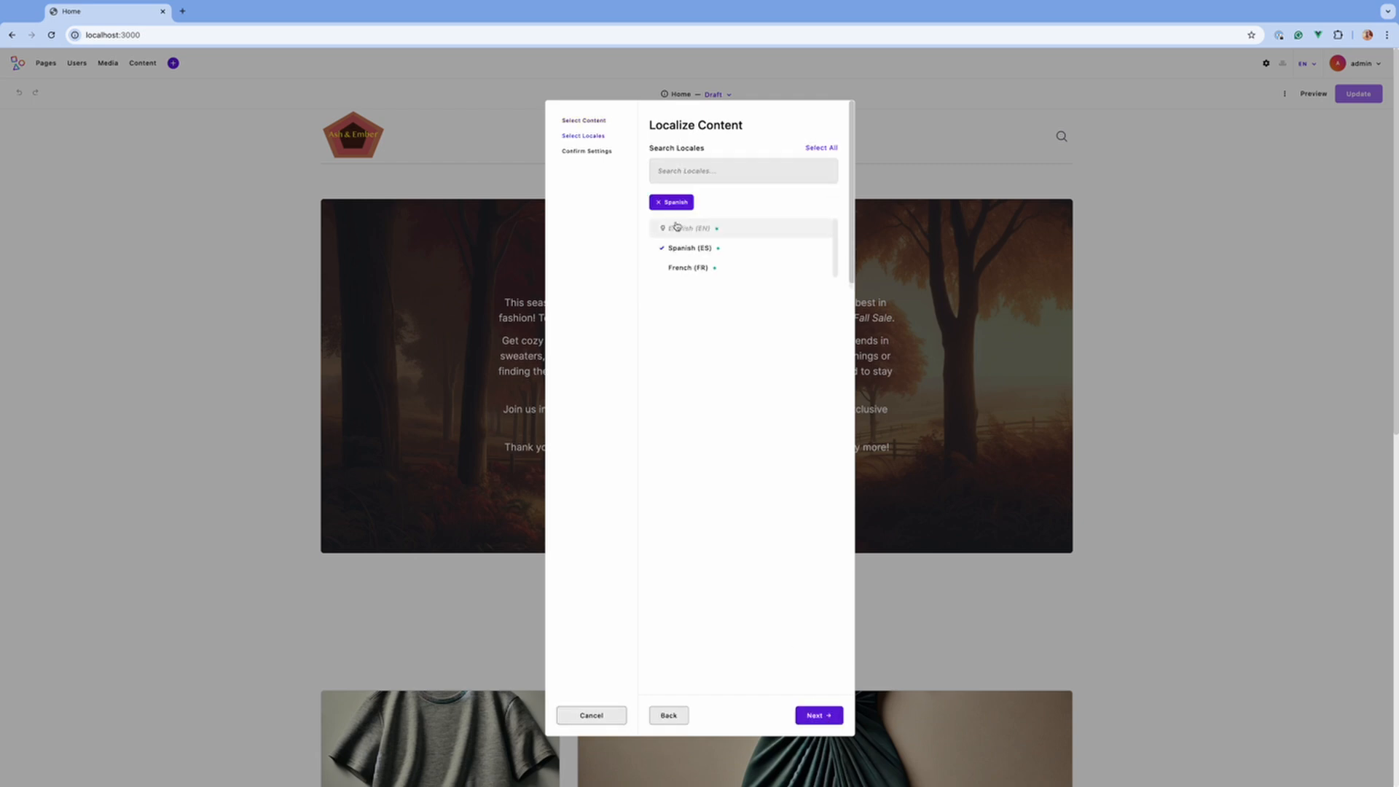
left_click(826, 716)
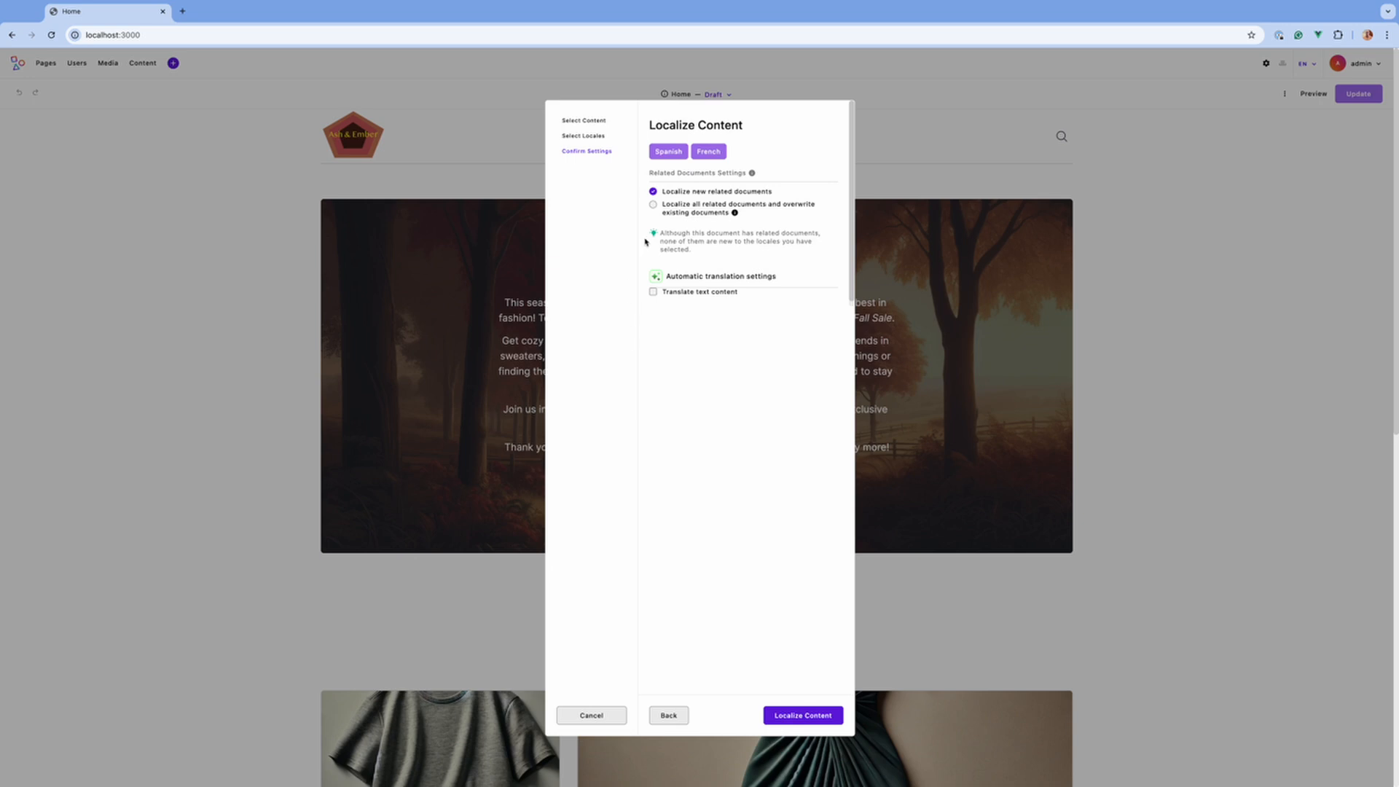
- Localize all related documents of the global content, overwriting existing ones, with automatic translation of text content
left_click(653, 205)
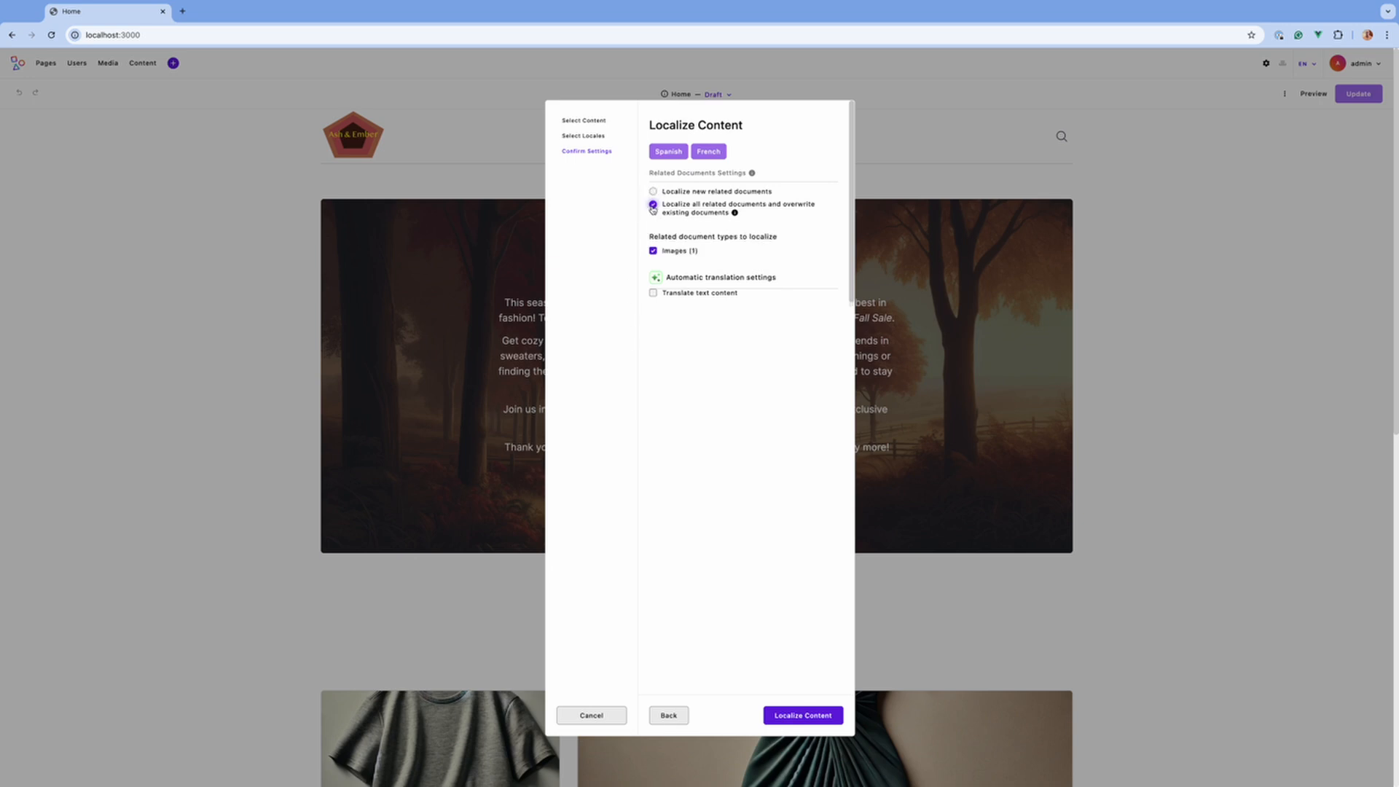
left_click(654, 294)
left_click(795, 714)
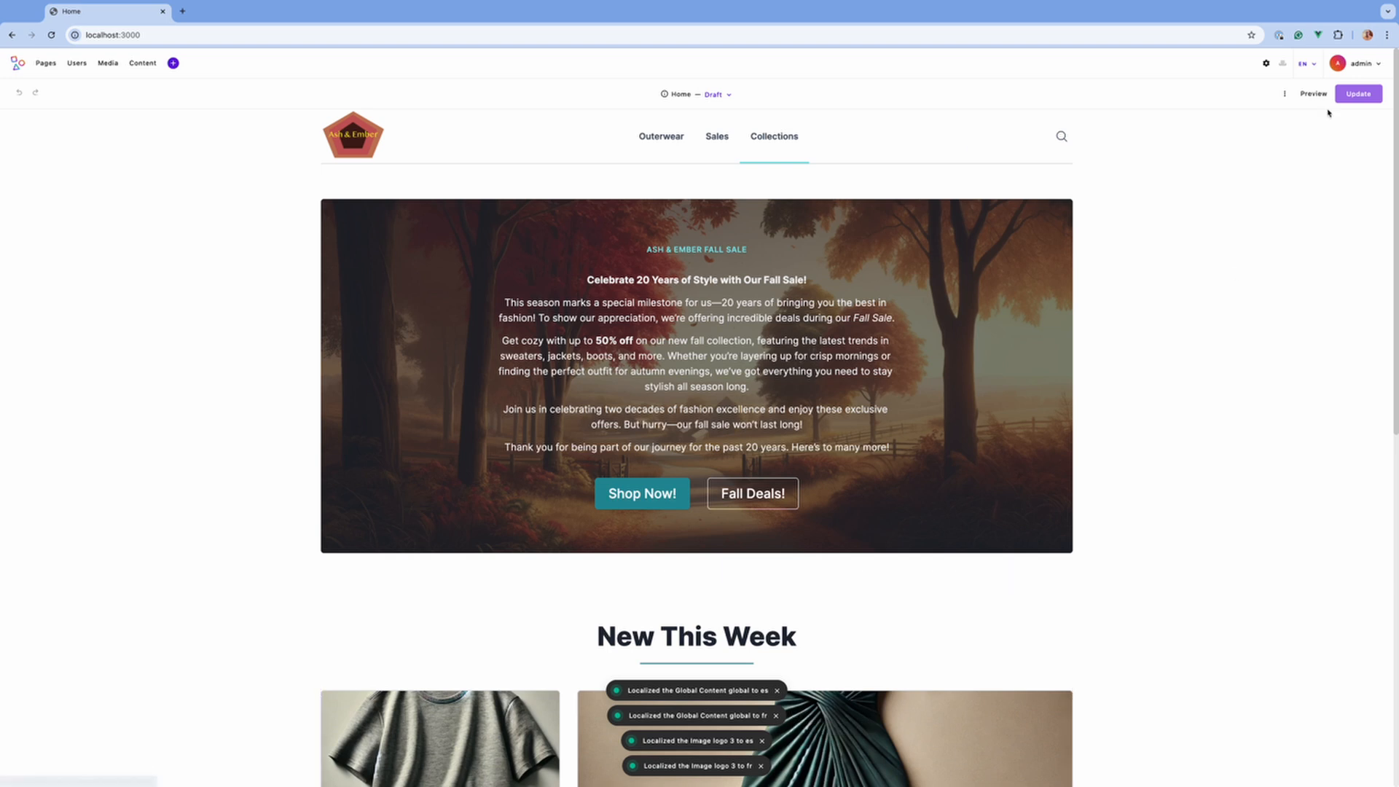
- View the home page's header navigation in the Spanish and French locales, and return to English
left_click(1305, 65)
left_click(1206, 143)
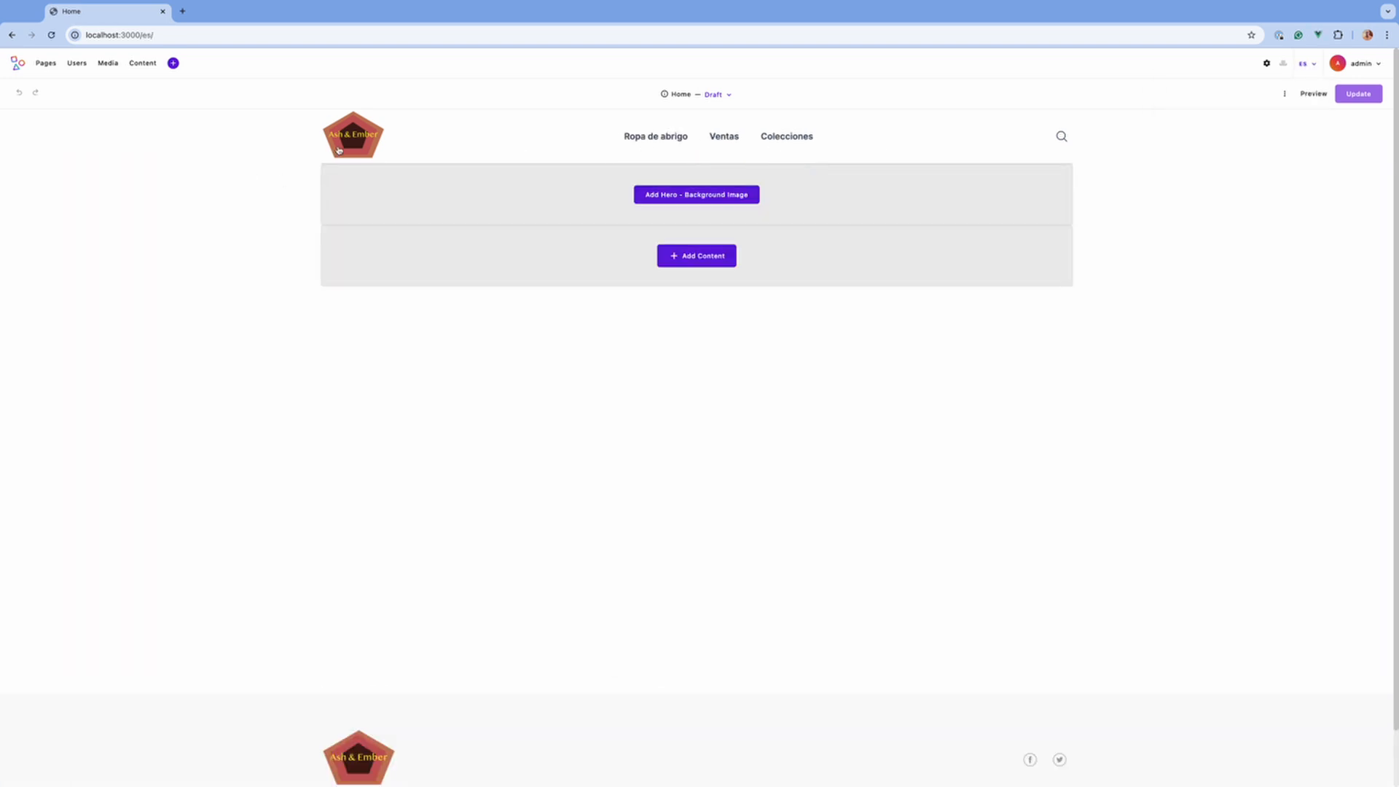
left_click(1305, 64)
left_click(1188, 163)
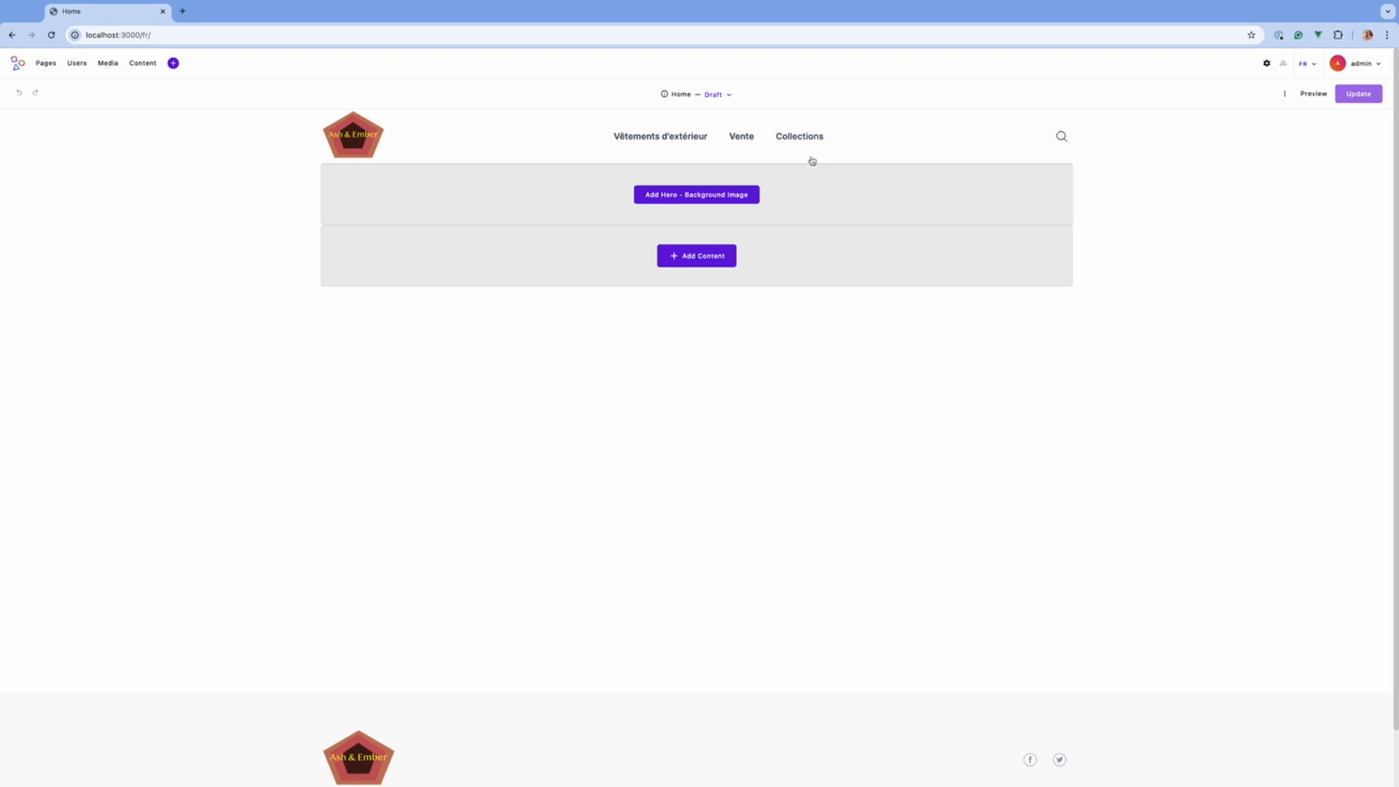
left_click(1302, 62)
left_click(1231, 127)
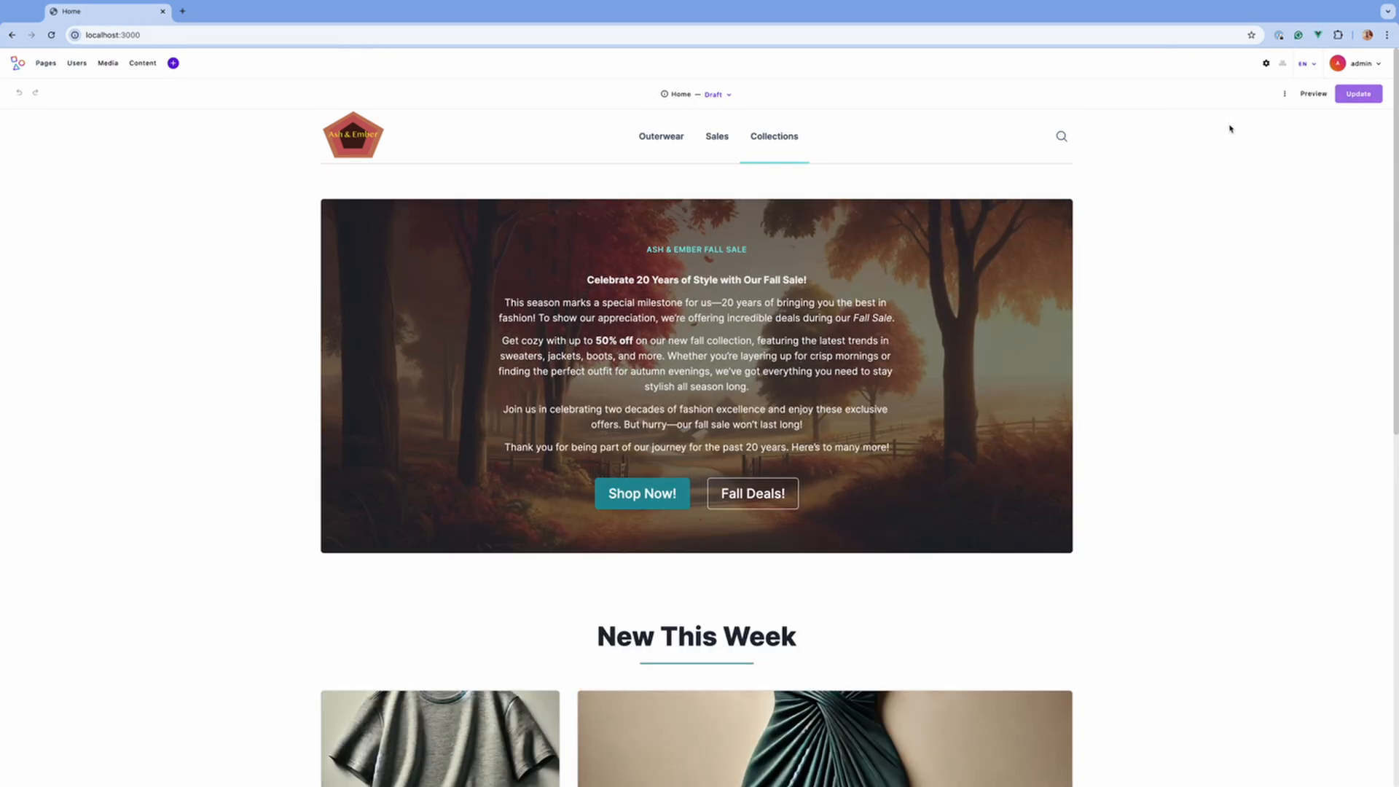
- Start localizing the home page together with its related documents into Spanish and French
left_click(1285, 94)
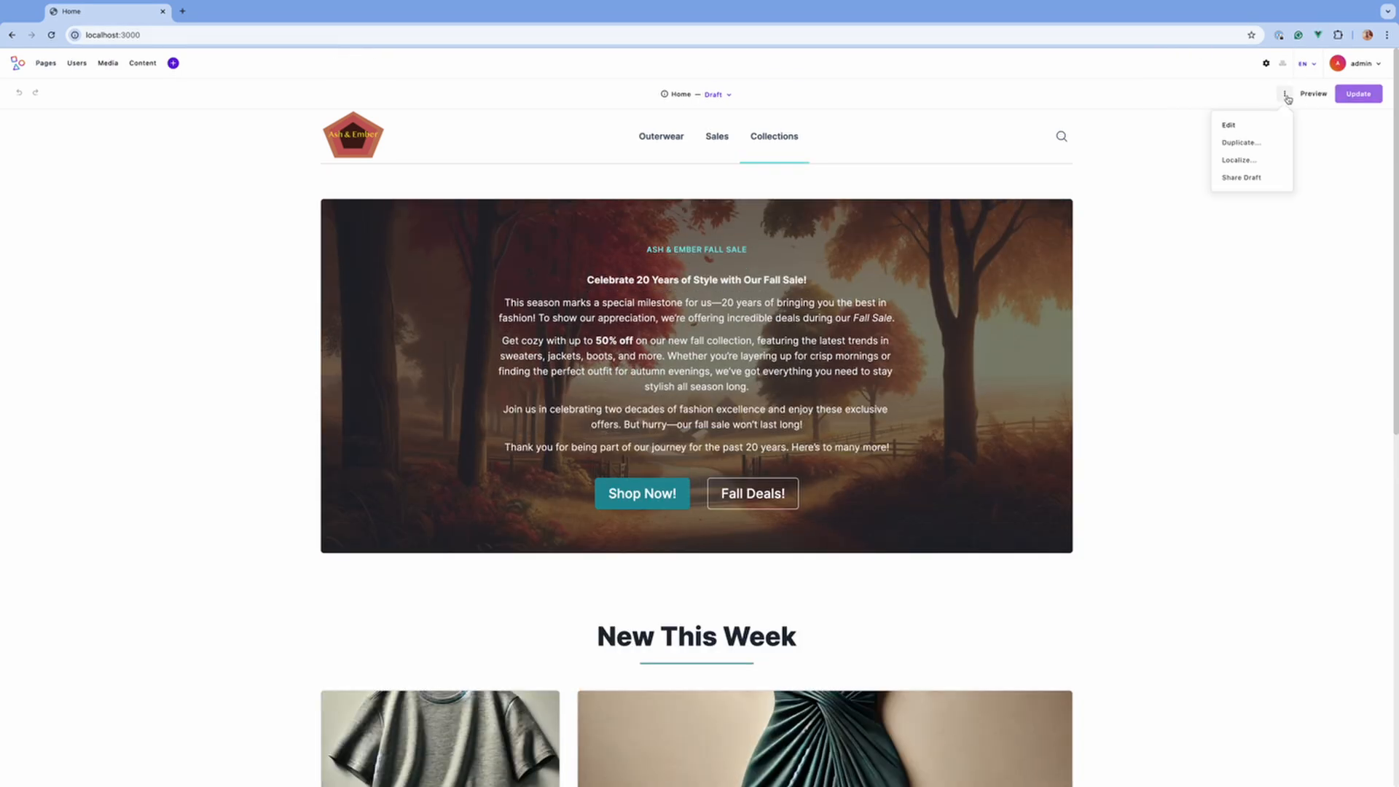
left_click(1238, 160)
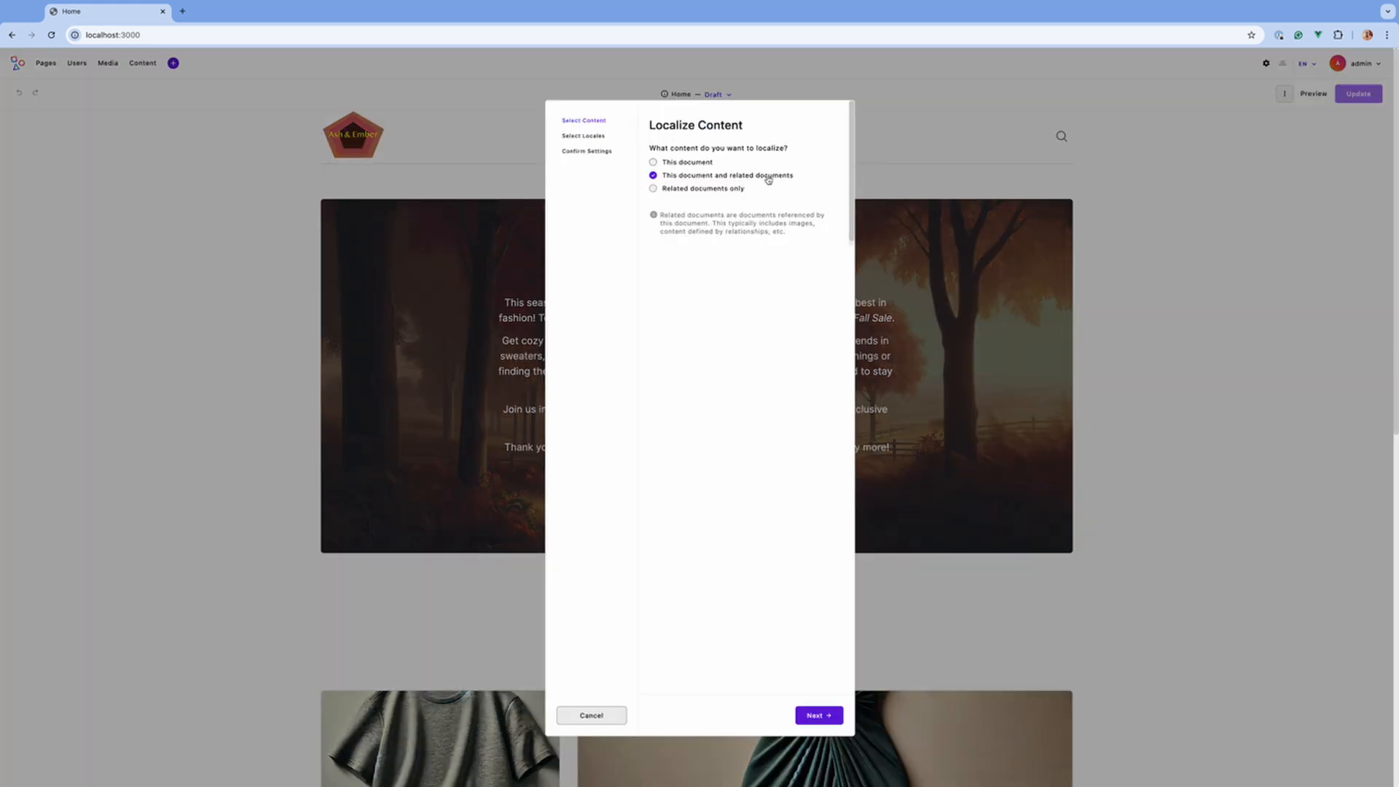
left_click(817, 714)
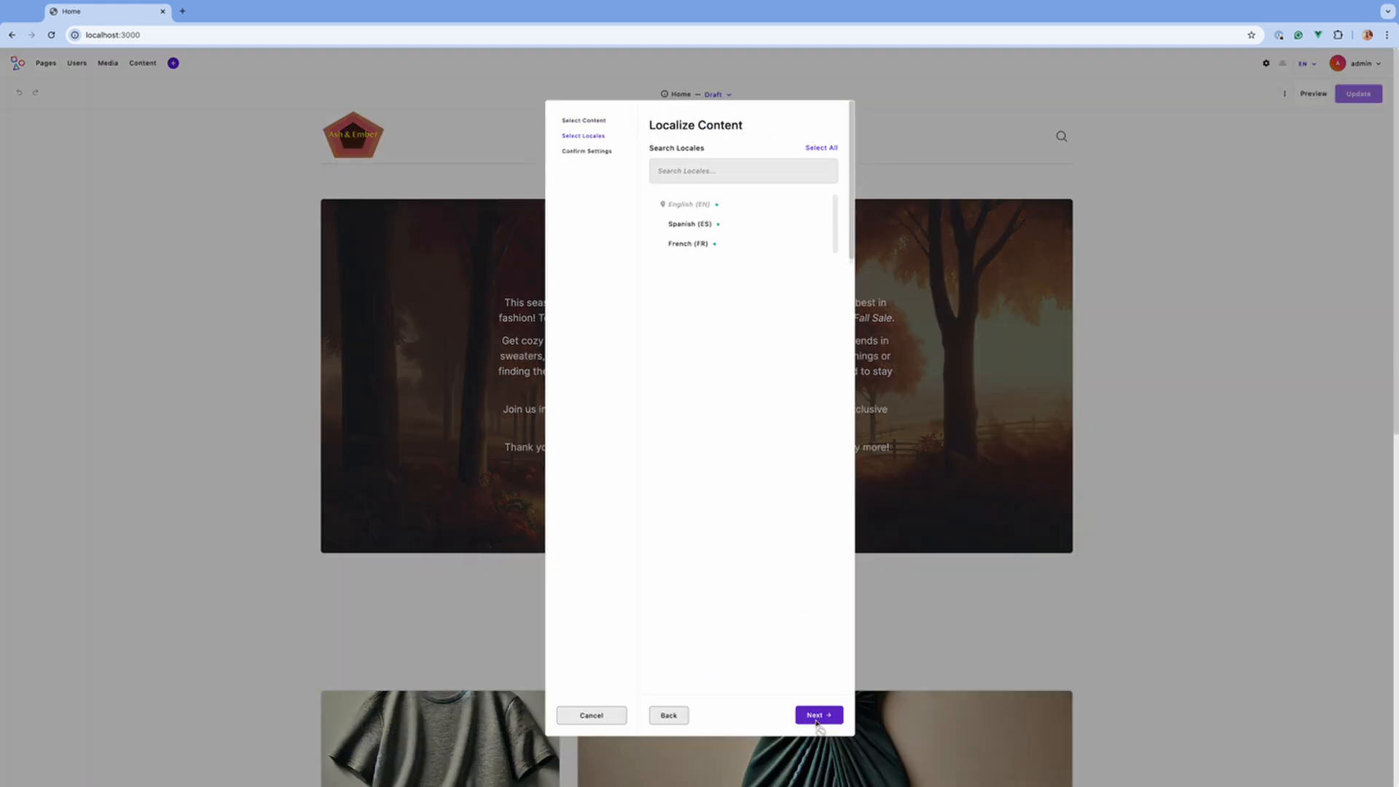
left_click(677, 233)
left_click(664, 268)
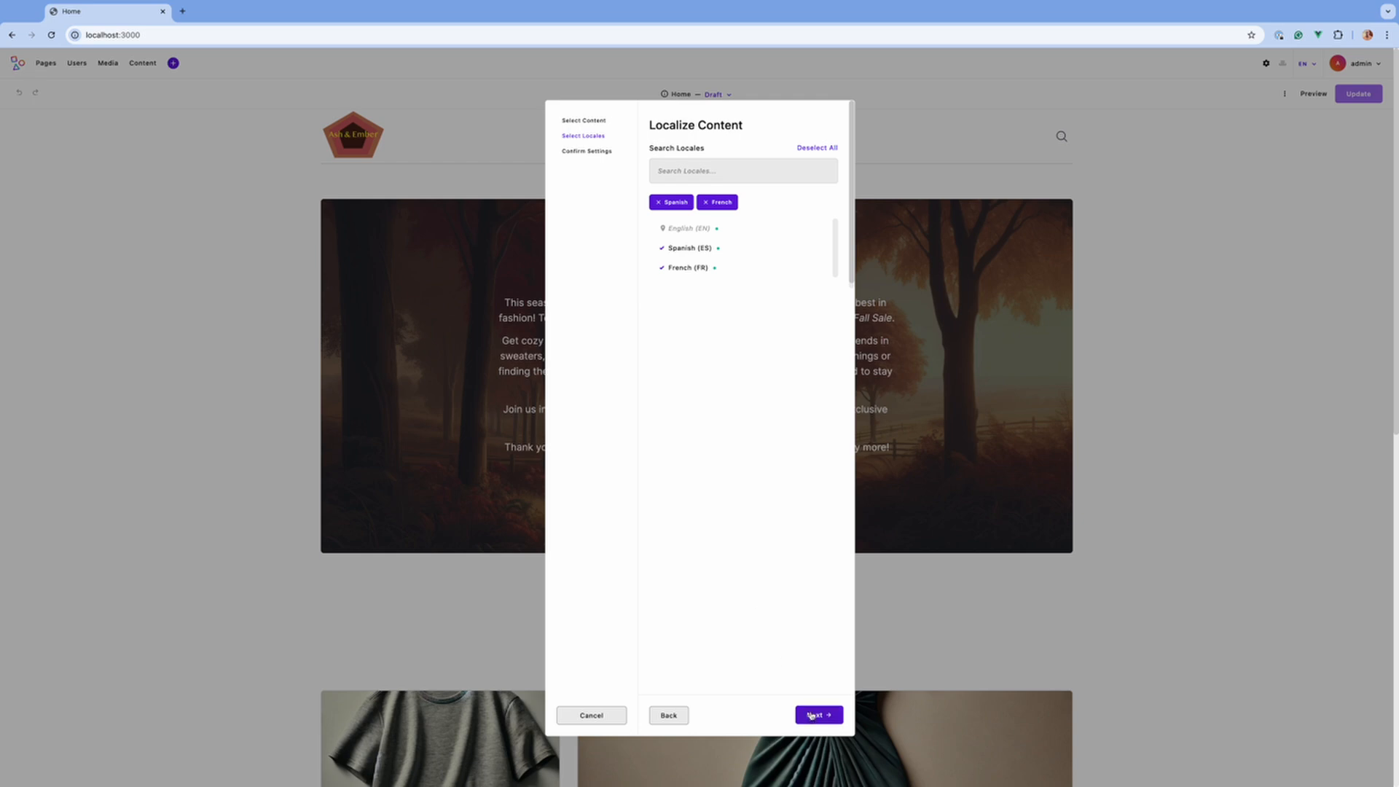
left_click(817, 714)
- Localize all related documents of the home page, overwriting existing ones, and have the text content translated automatically
left_click(653, 204)
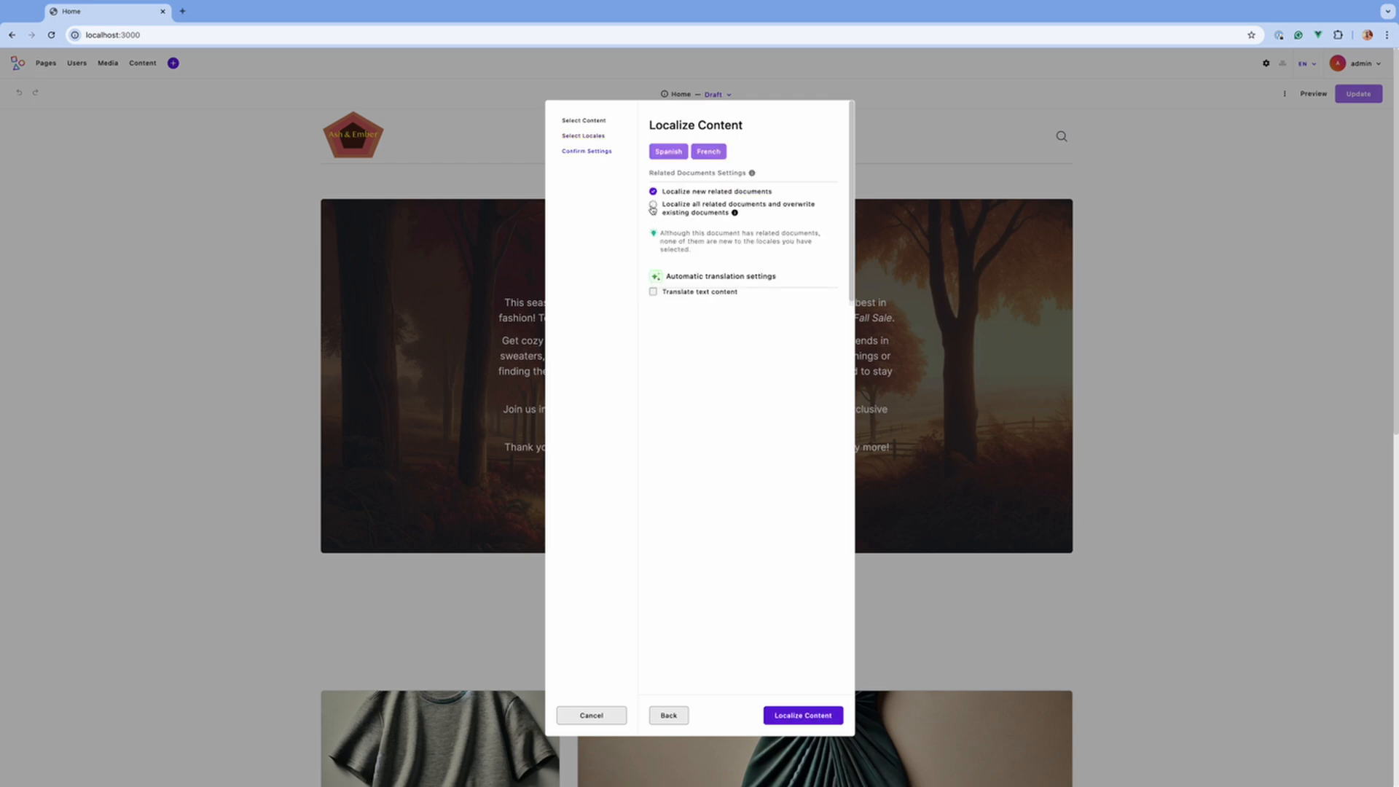
left_click(654, 292)
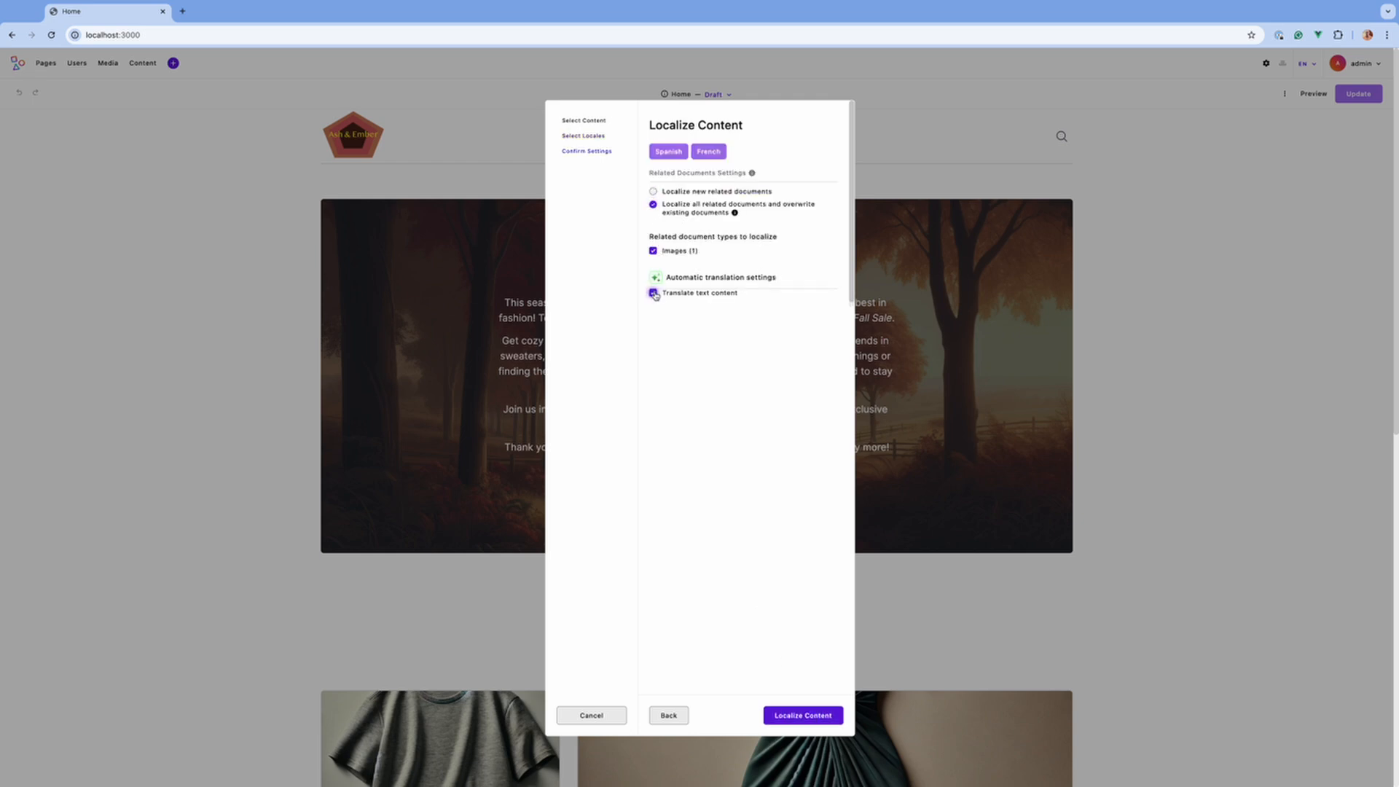
left_click(805, 714)
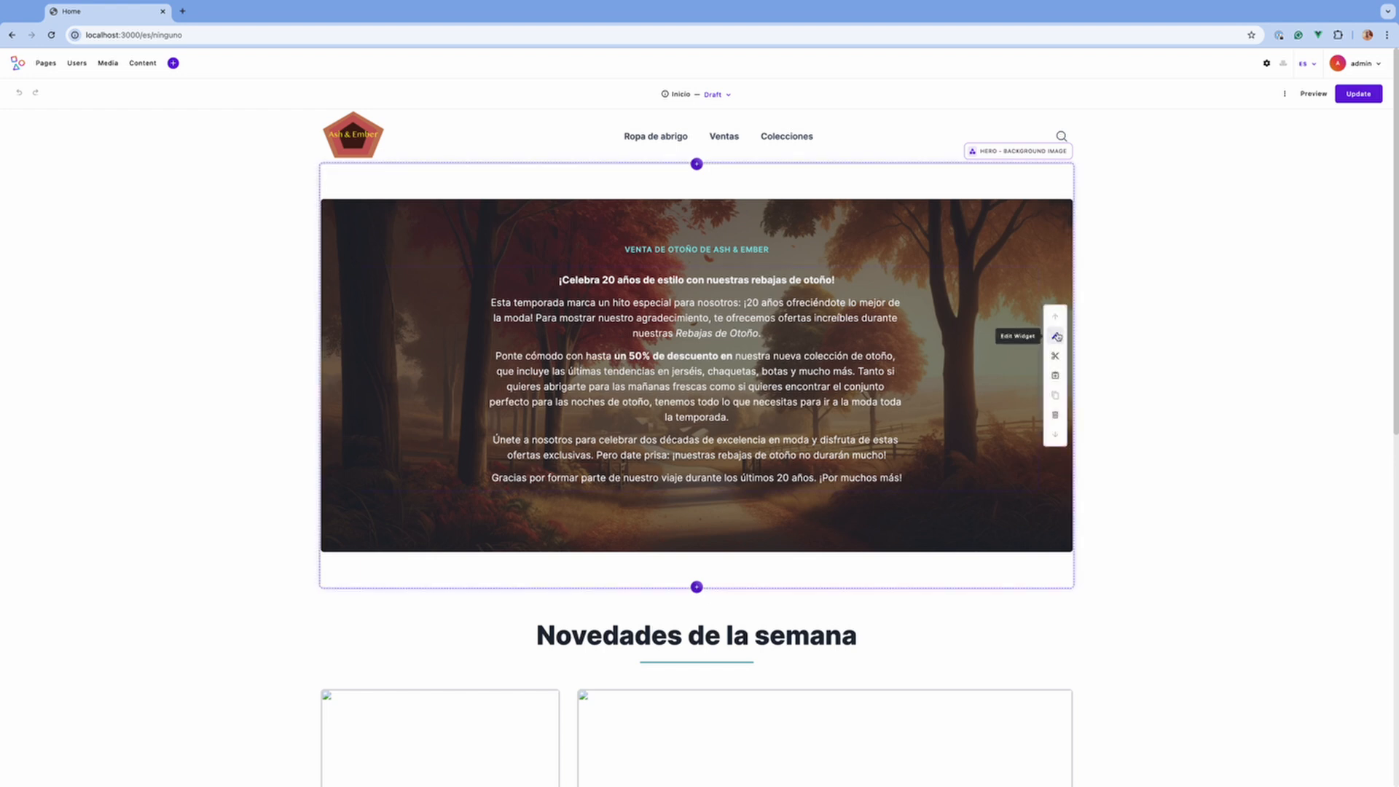
- Examine the call-to-action labels and page links in the Spanish home page's hero widget, and close it without saving
left_click(1055, 335)
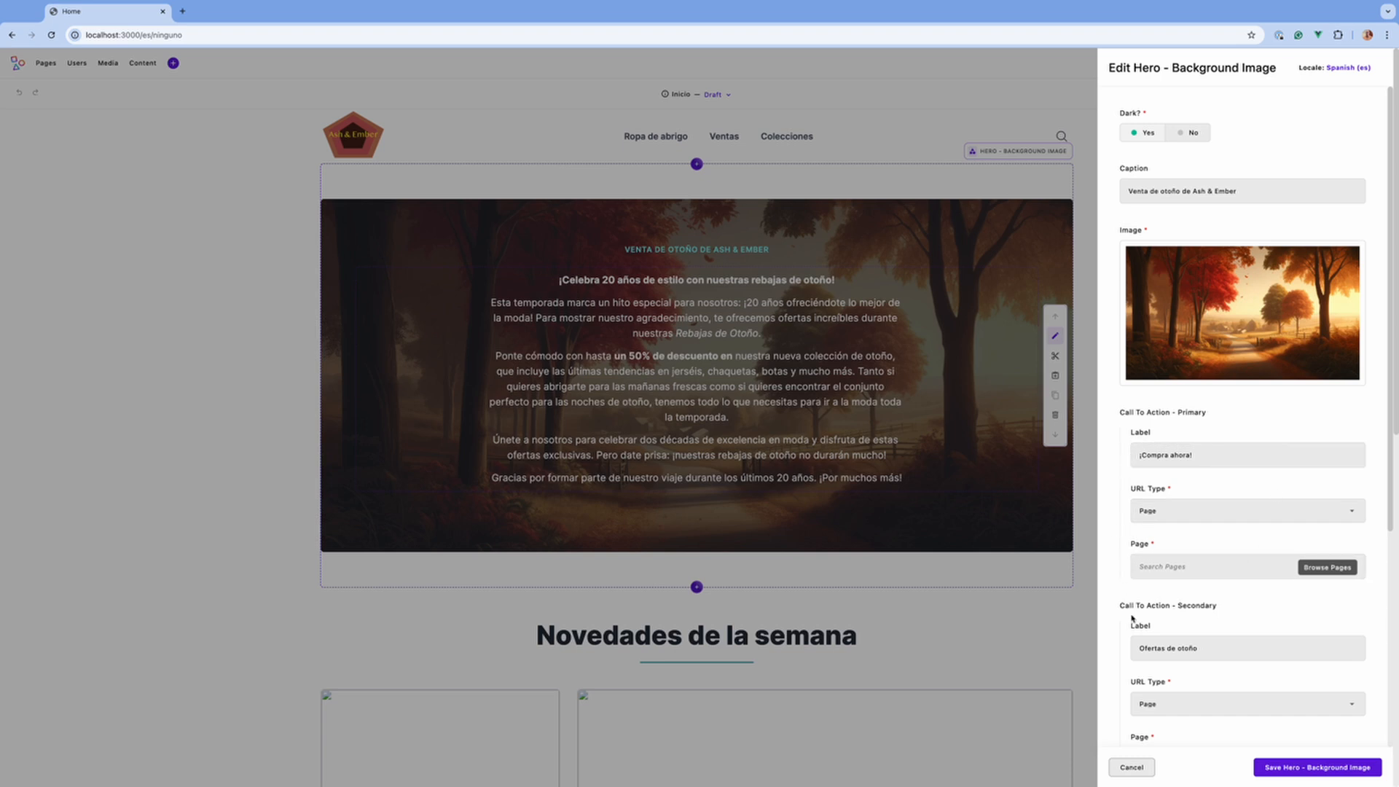
scroll(1136, 623, "down", 1)
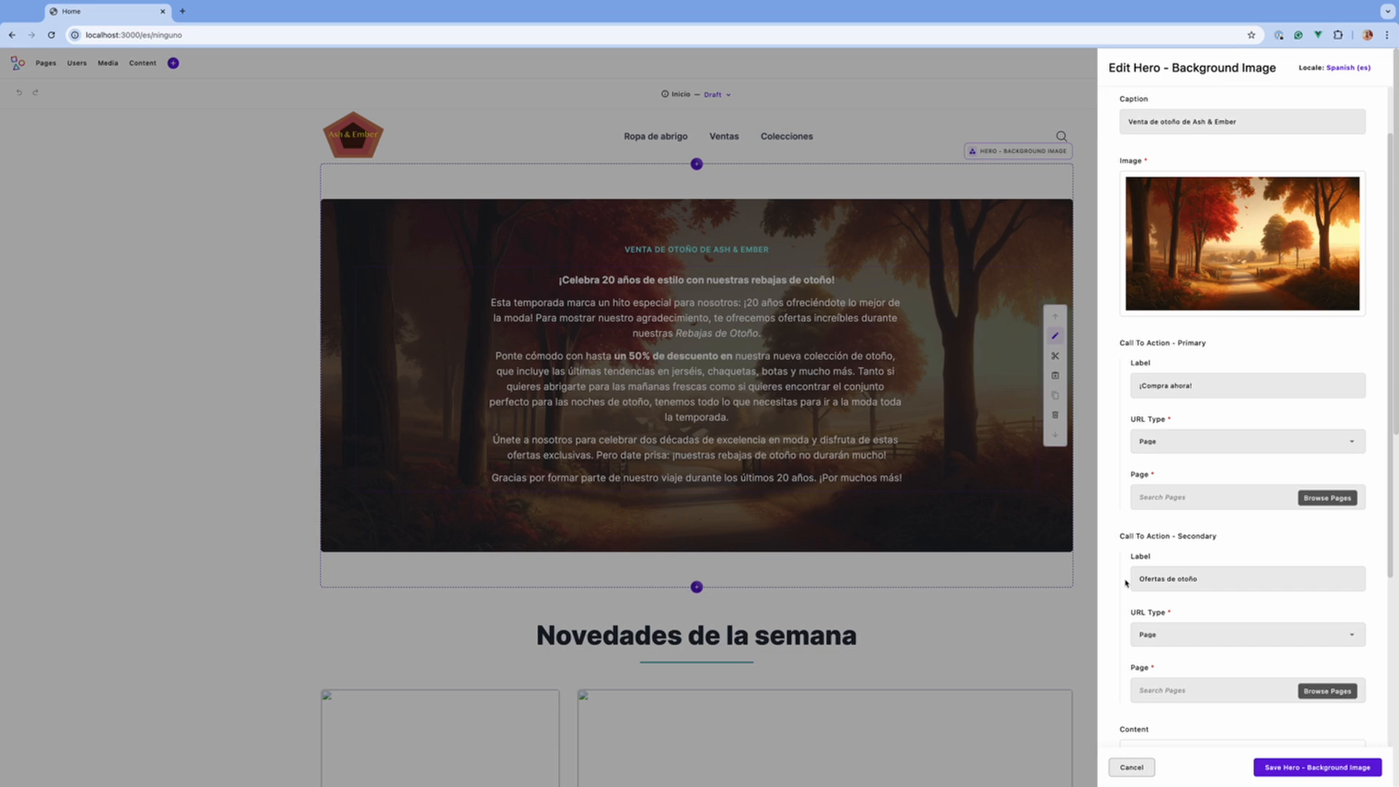
left_click(1121, 768)
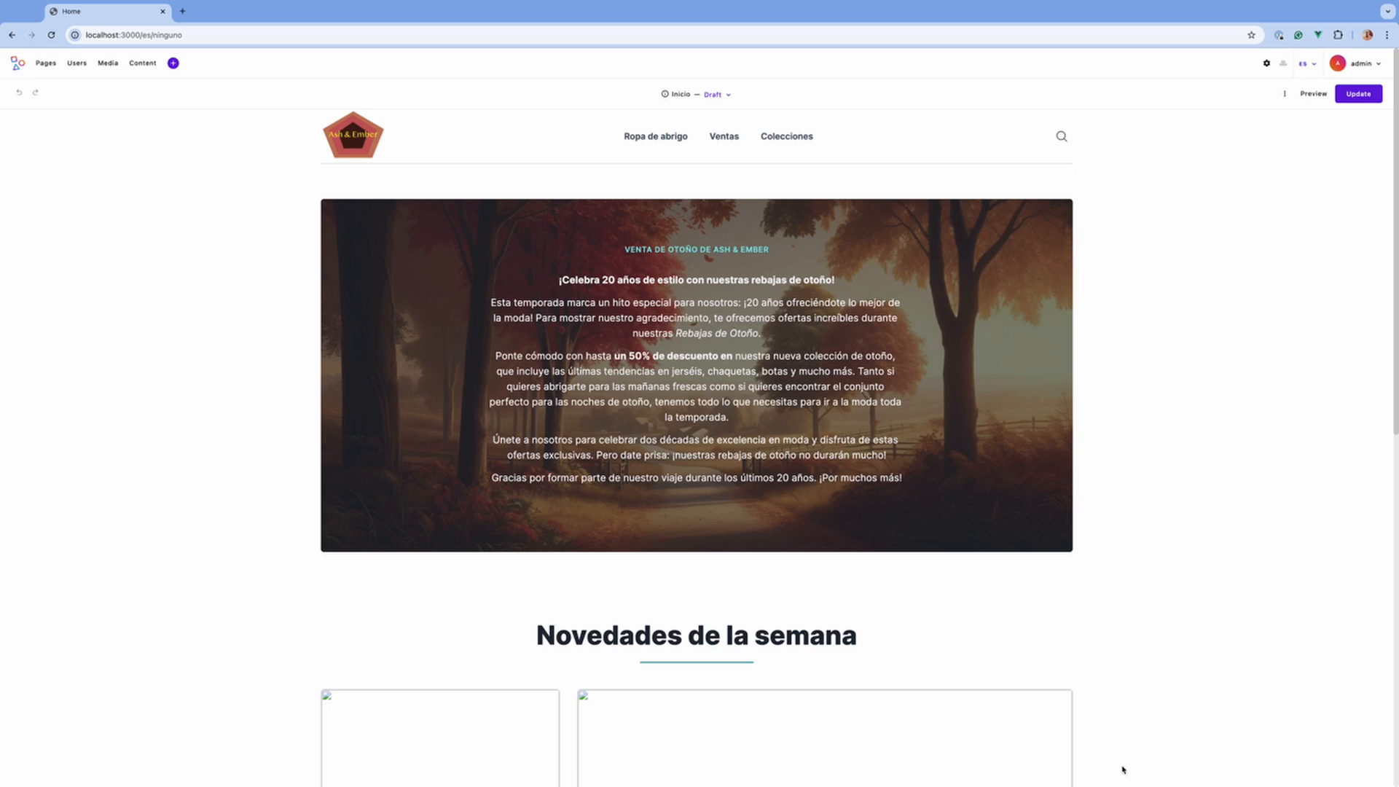
- Look over the weekly new products on the Spanish home page and switch the site back to the English locale
scroll(1139, 455, "down", 6)
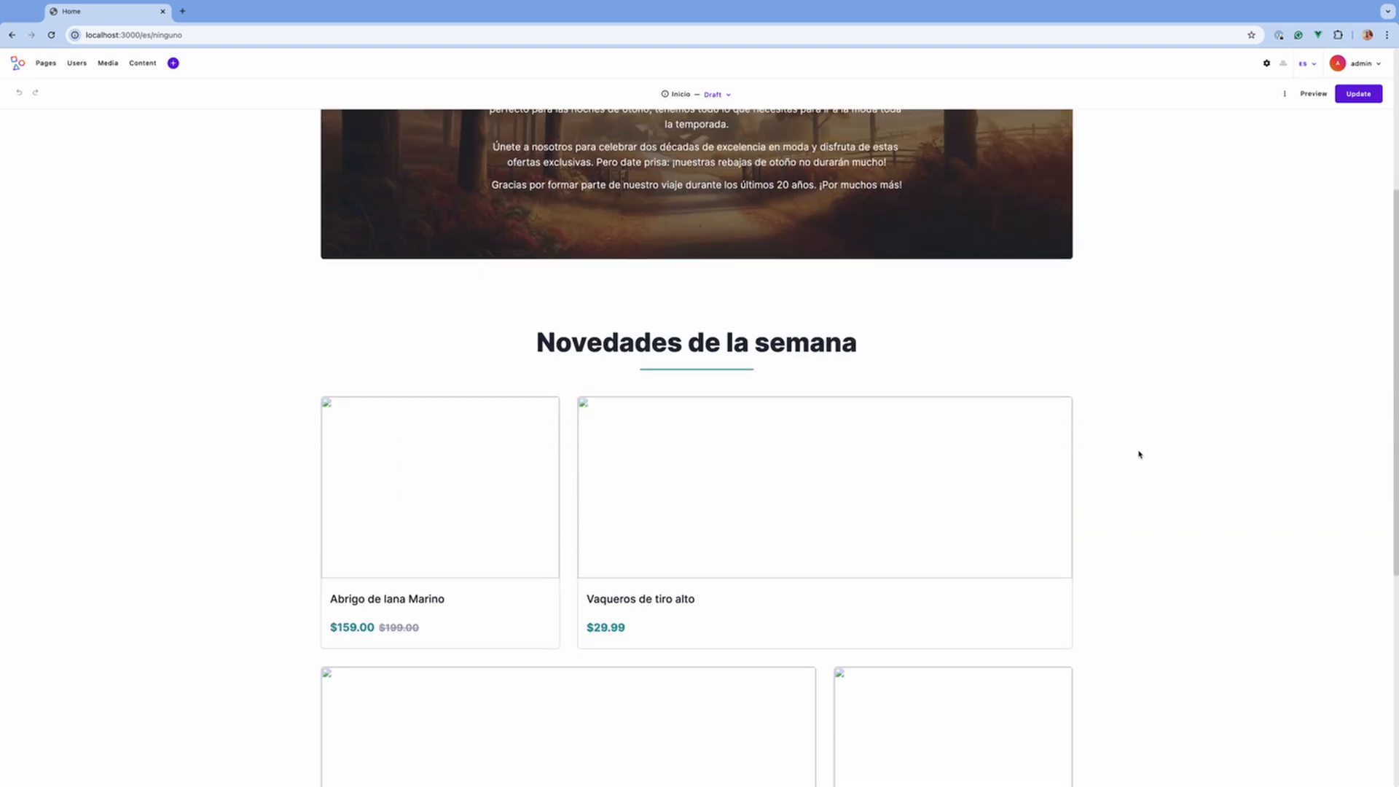
scroll(1139, 455, "down", 1)
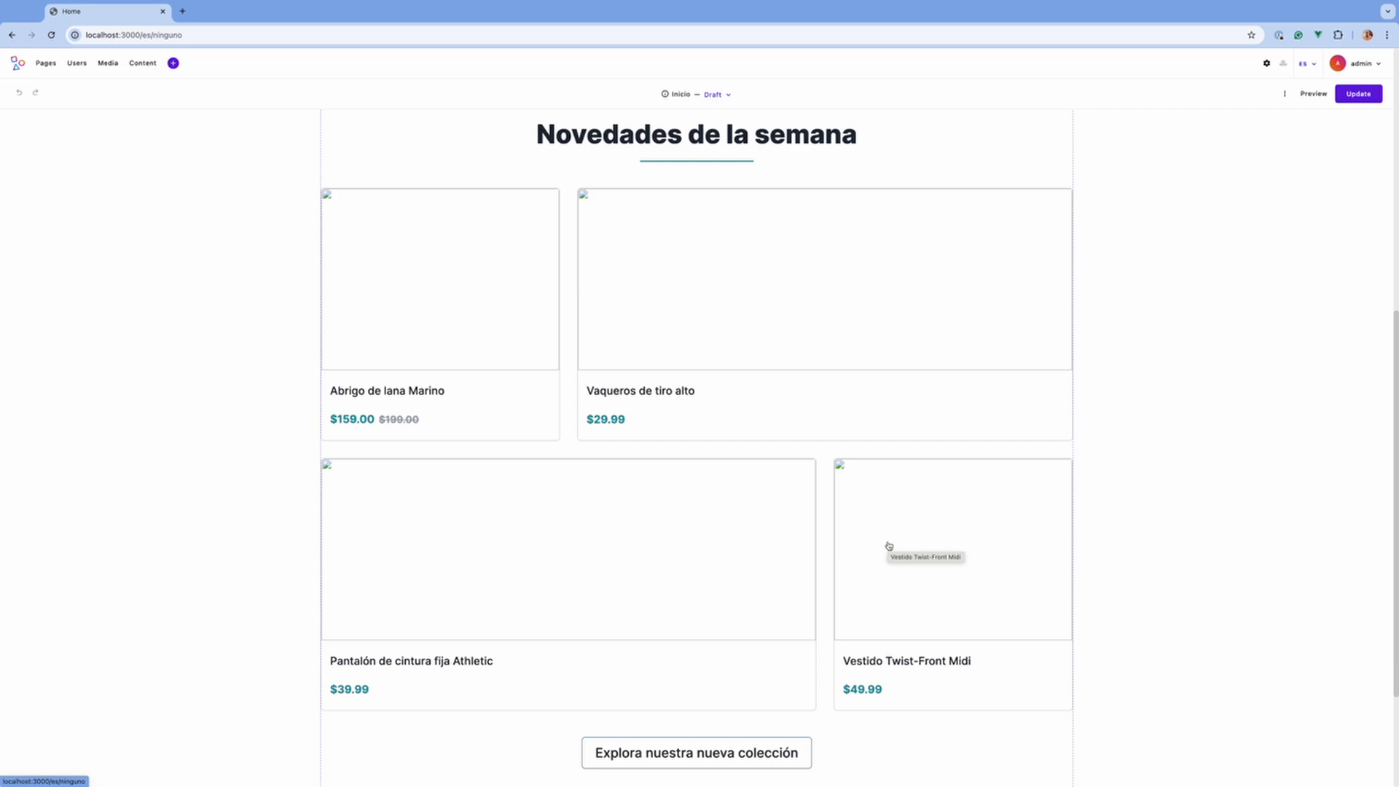
left_click(1306, 65)
left_click(1201, 129)
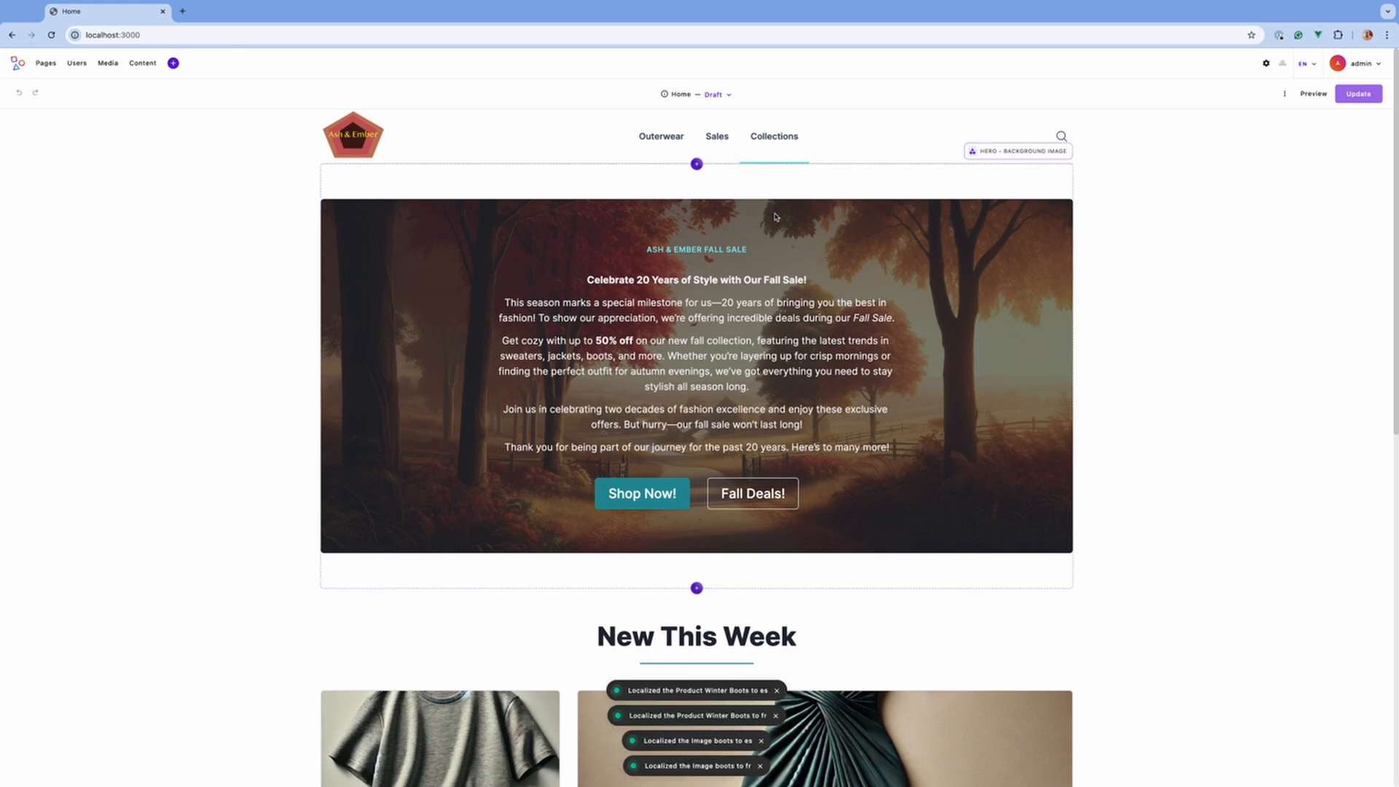
- View the Spanish version of the home page down to its footer, and return to the English locale
left_click(1306, 65)
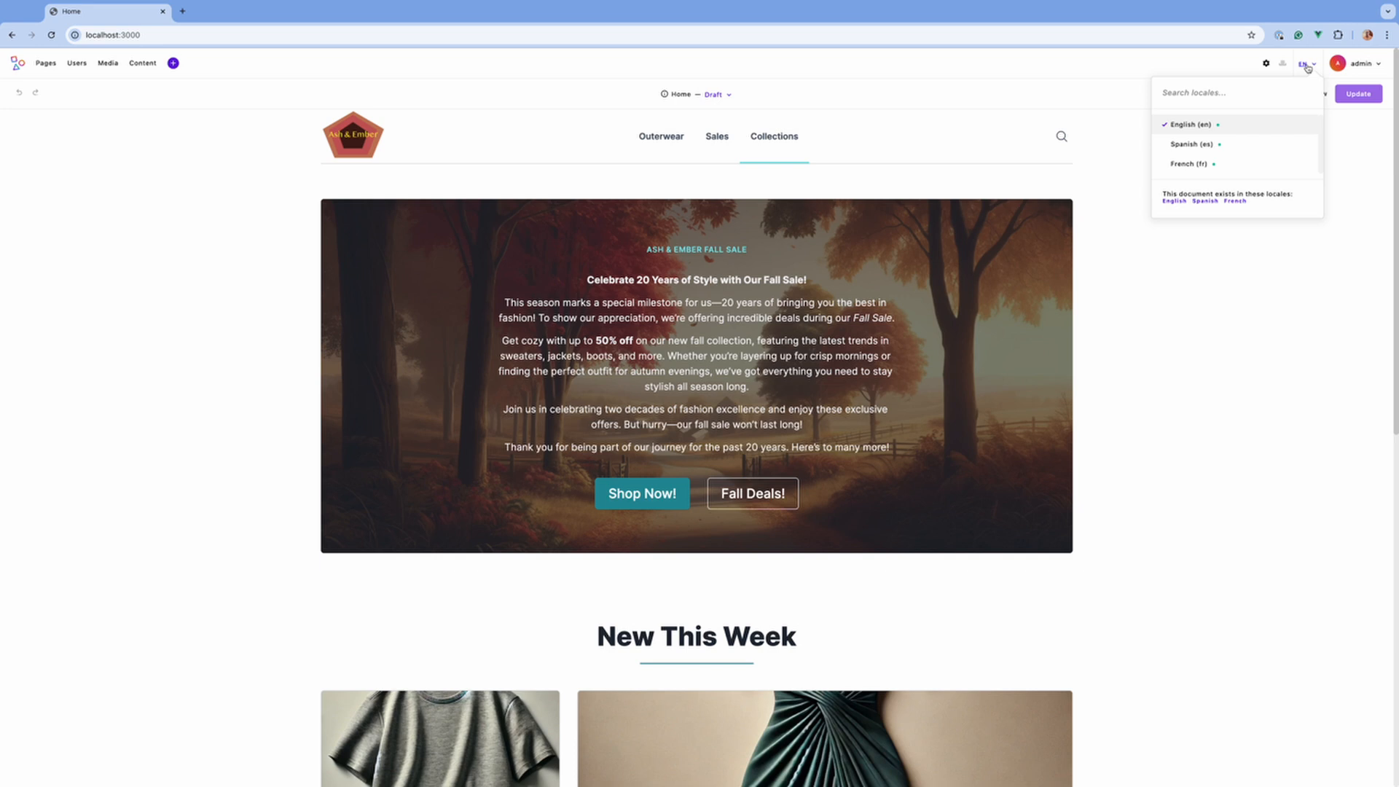
left_click(1192, 145)
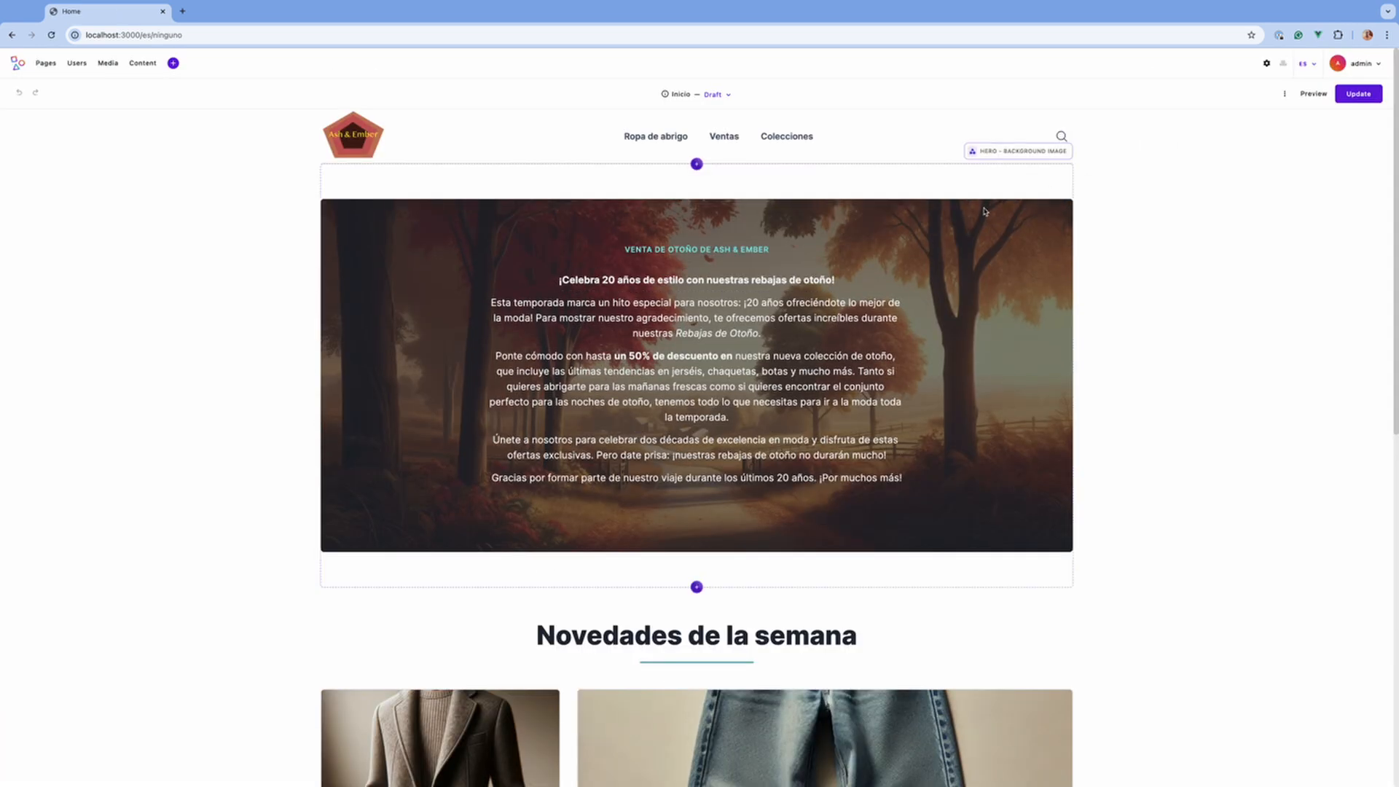
scroll(984, 213, "down", 7)
scroll(984, 212, "down", 2)
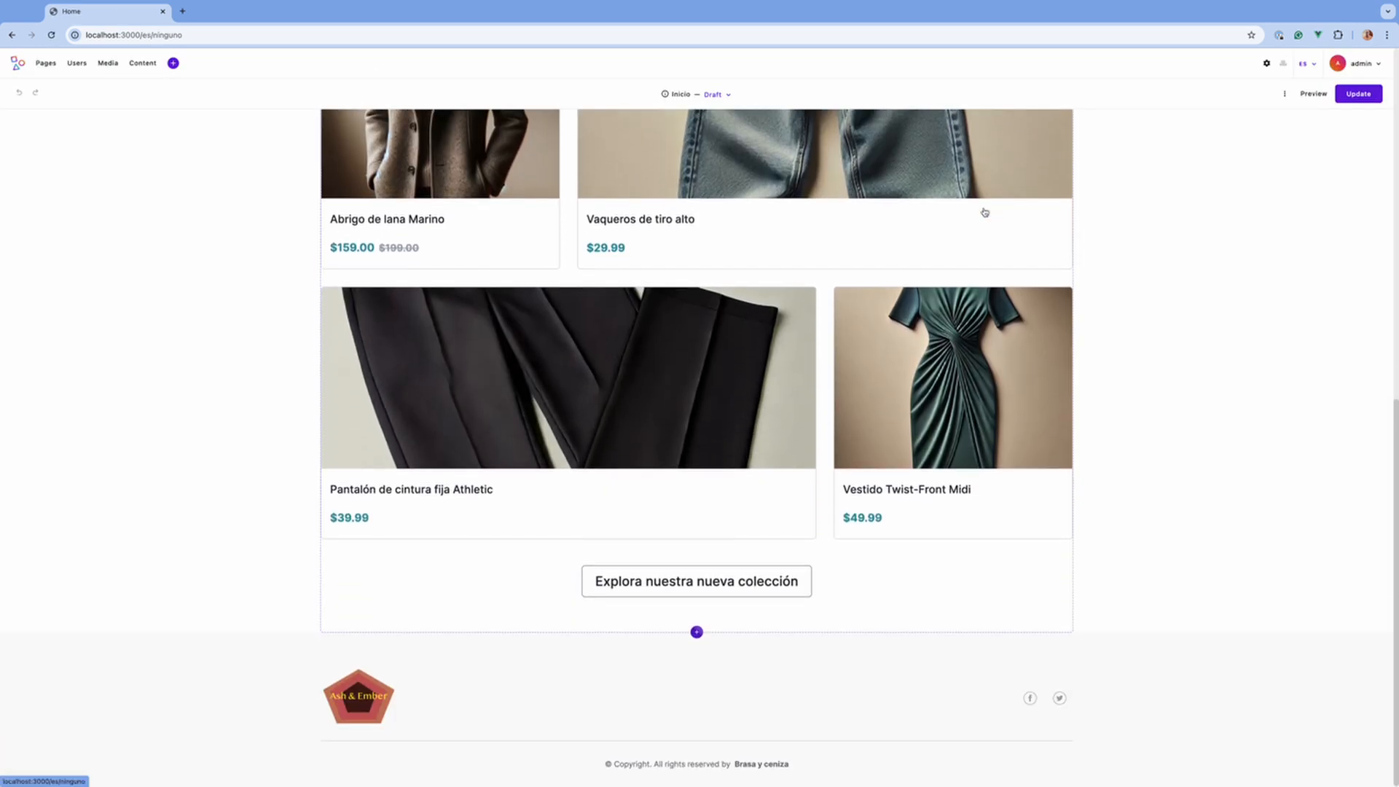
left_click(1310, 64)
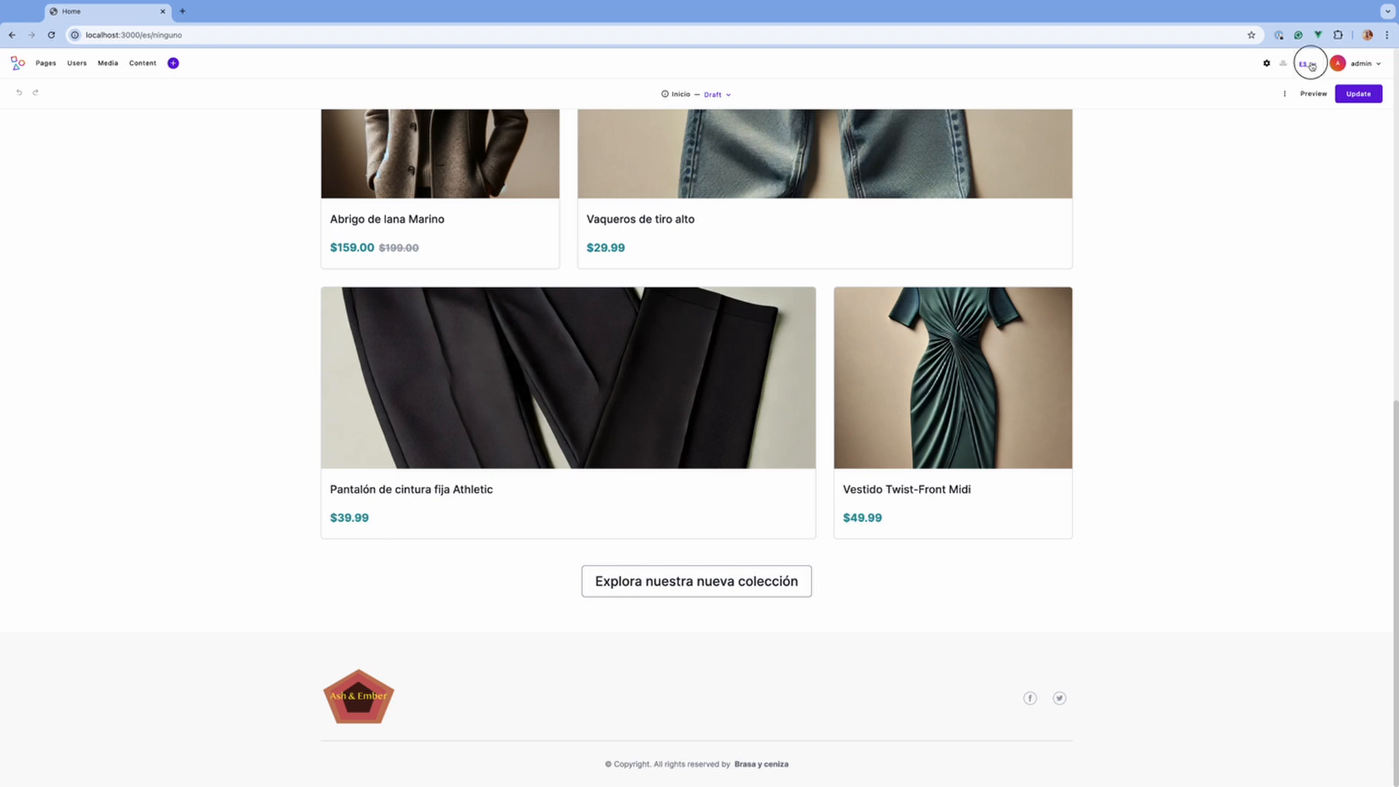
left_click(1202, 126)
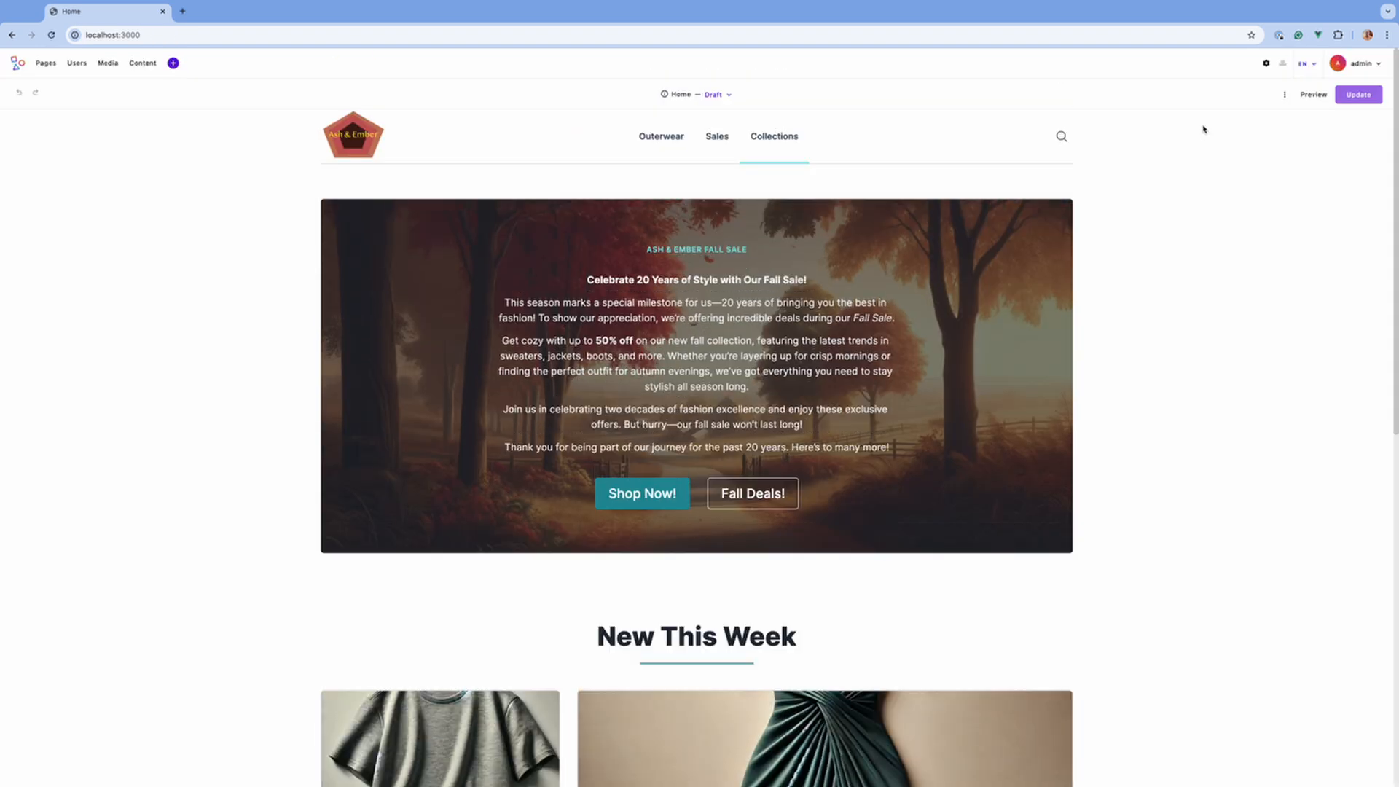
- Start localizing the Fall Sales page together with its related documents into Spanish and French
left_click(54, 64)
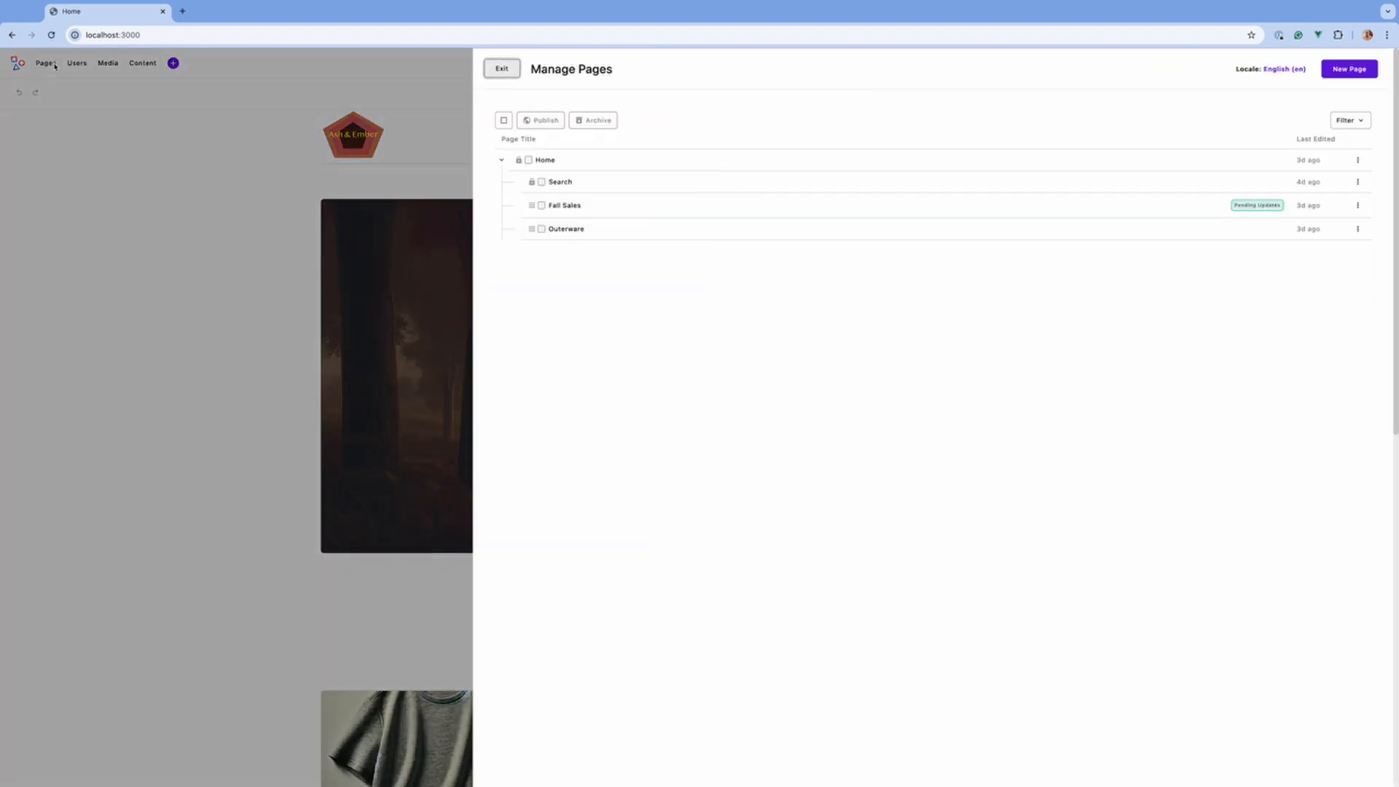
left_click(1357, 204)
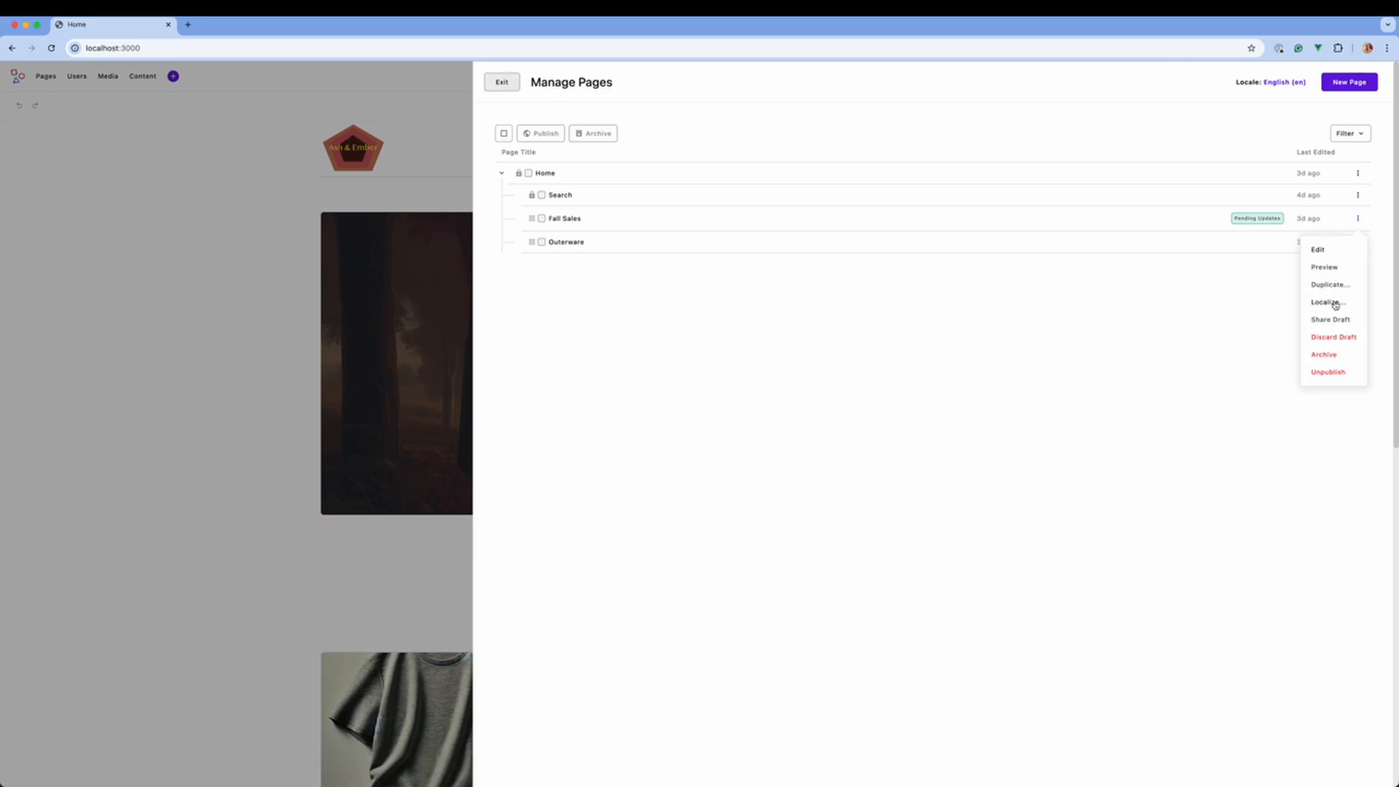
left_click(1327, 288)
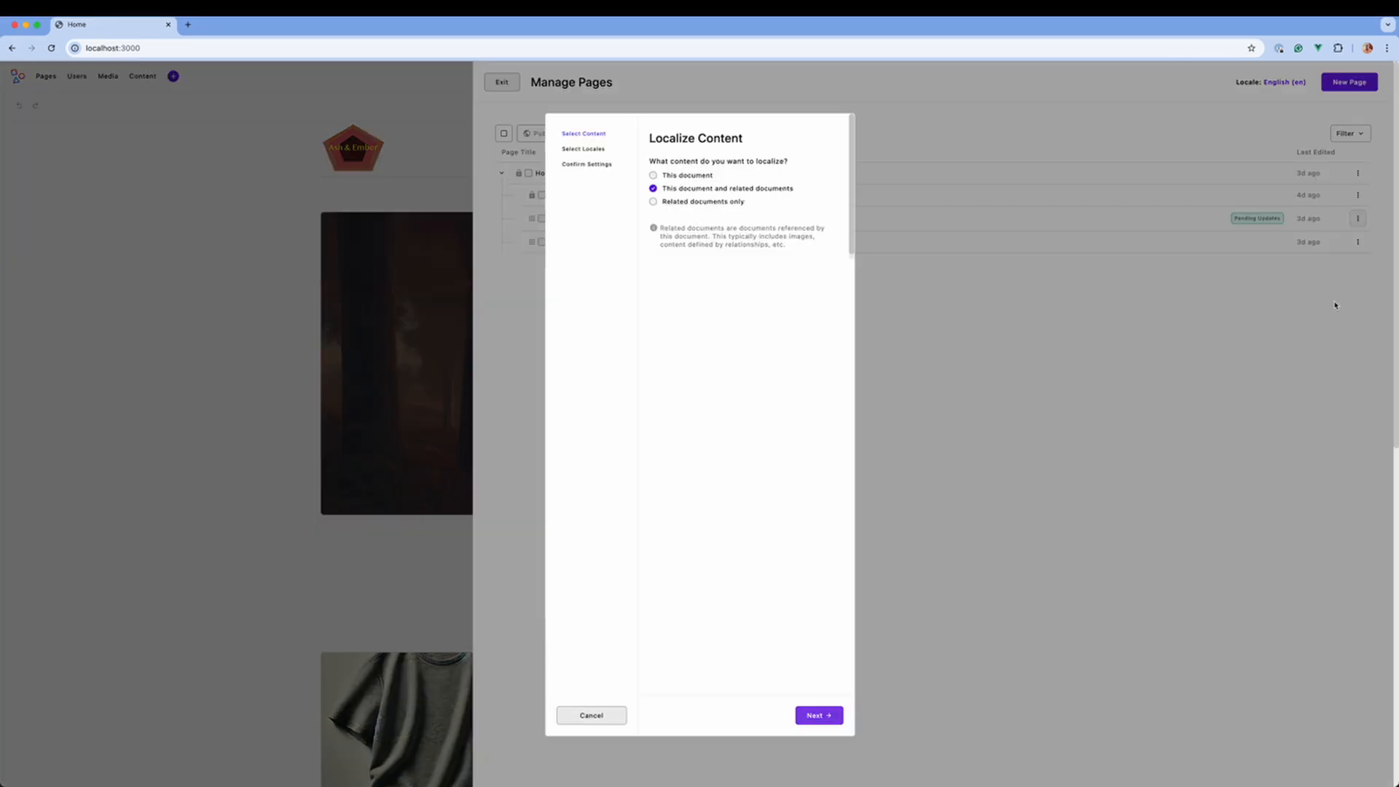
left_click(815, 714)
left_click(689, 237)
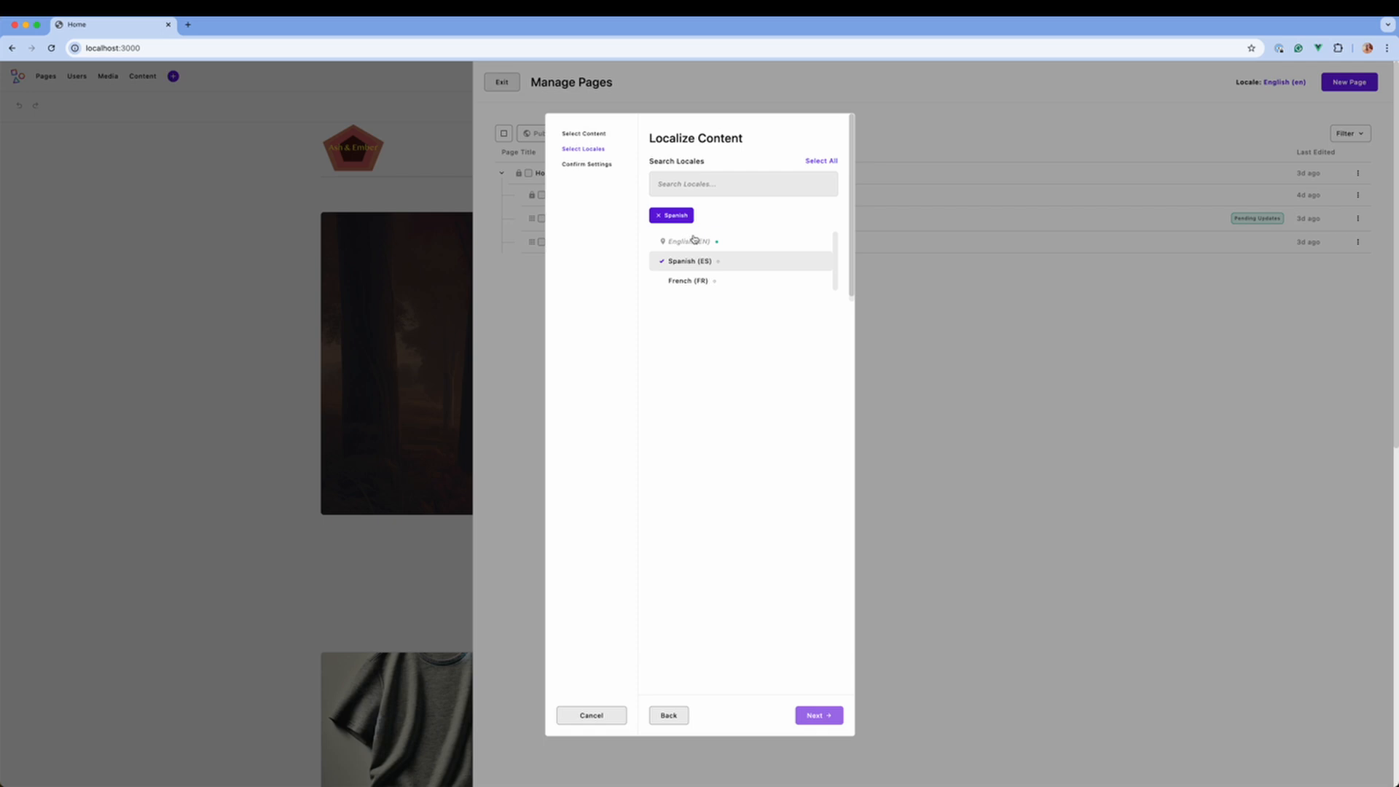
left_click(691, 281)
left_click(816, 715)
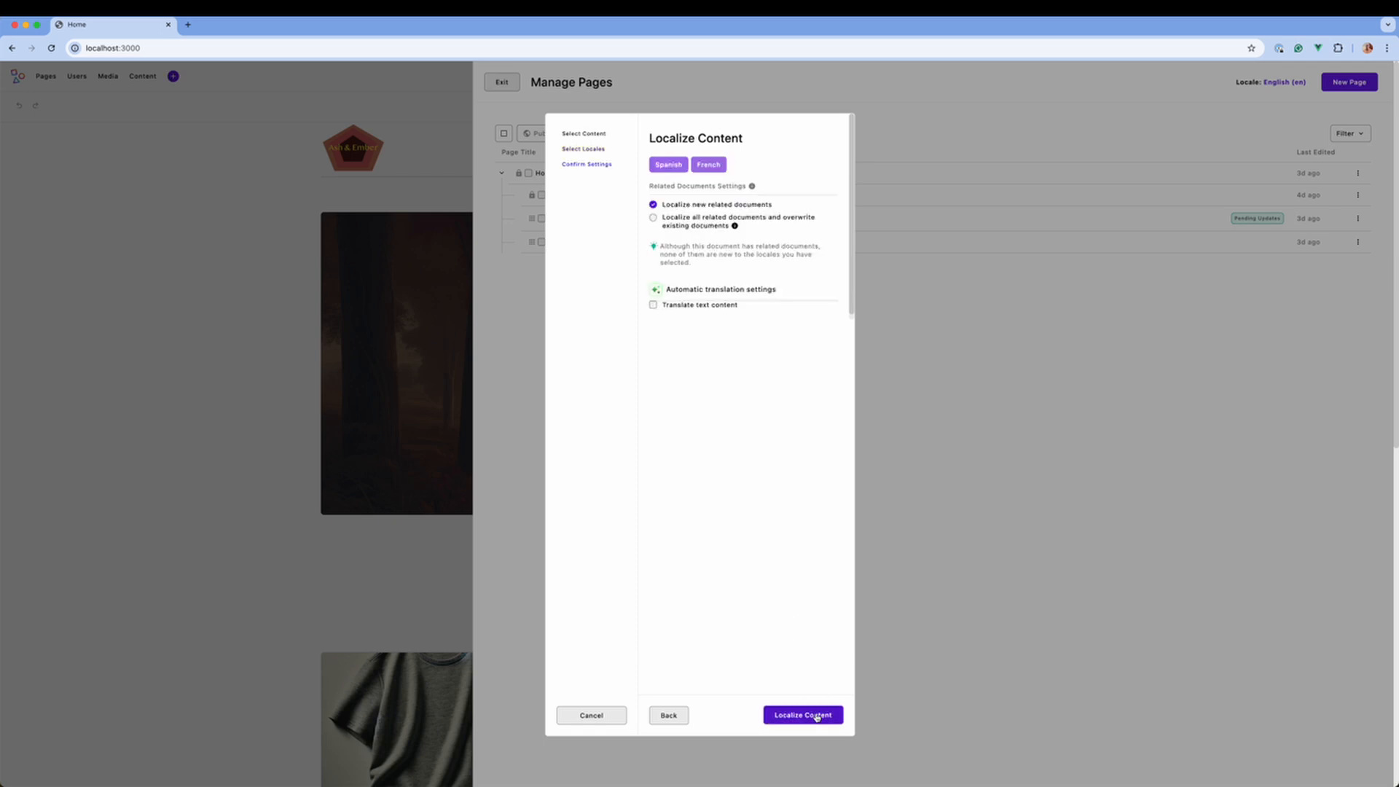
- Localize the Fall Sales page with only new related documents included and its text content translated automatically
left_click(653, 217)
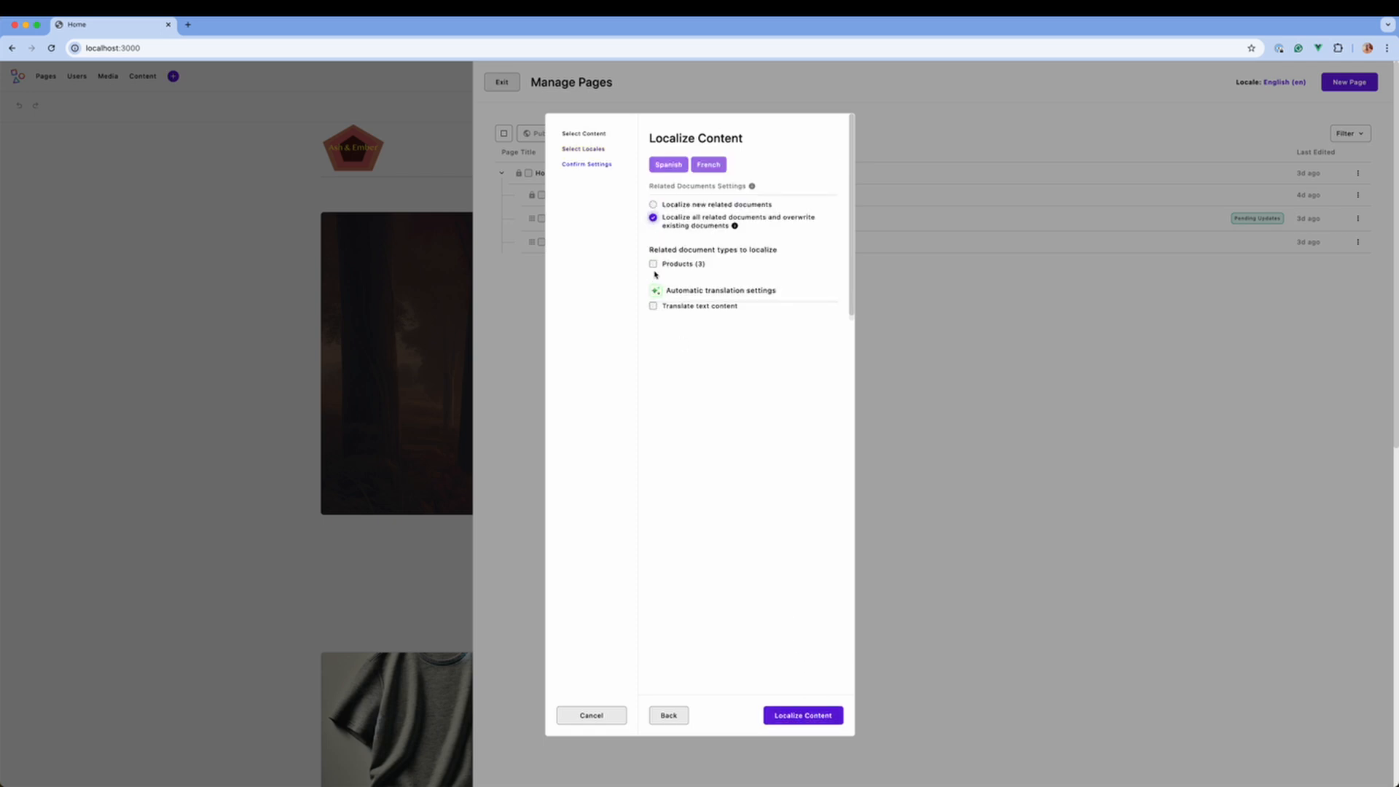
left_click(653, 306)
double_click(654, 206)
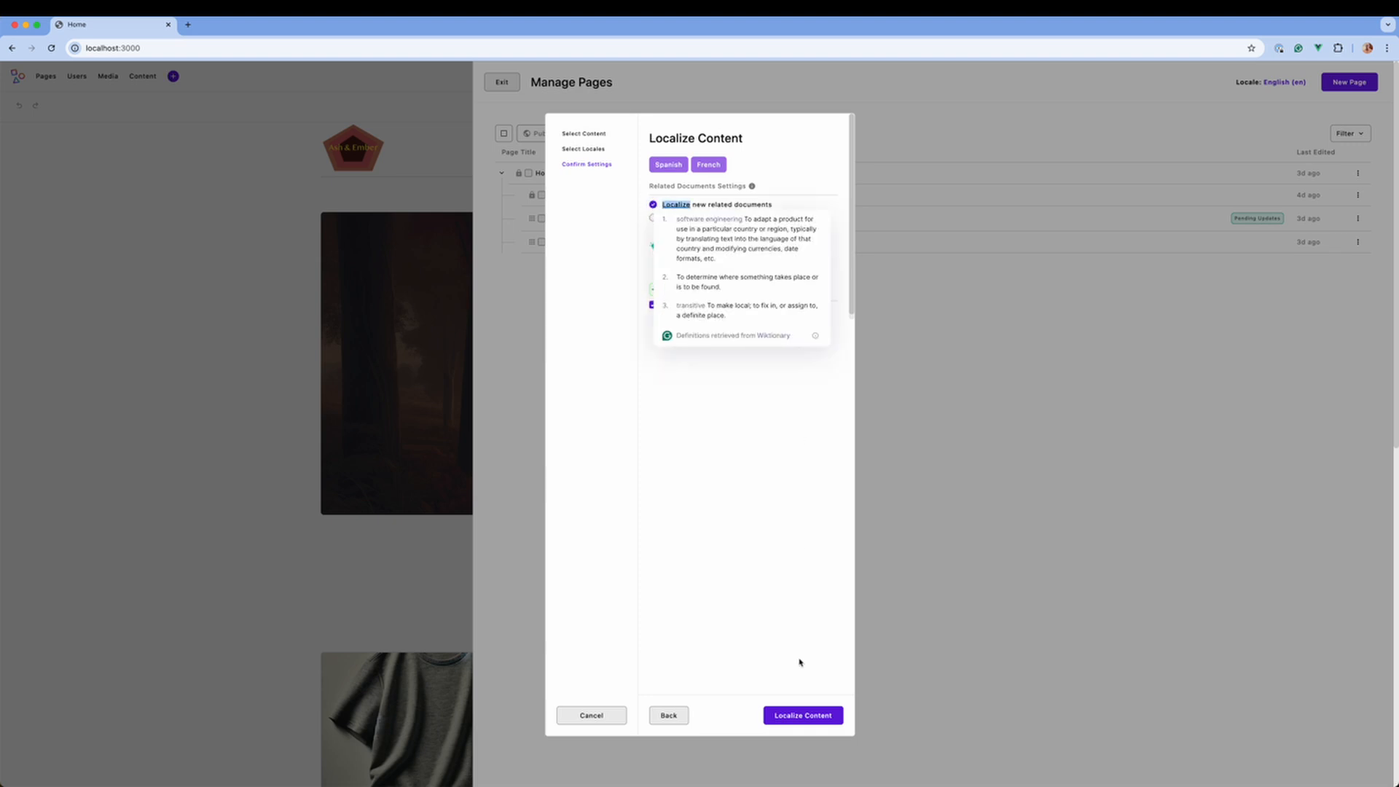
left_click(775, 650)
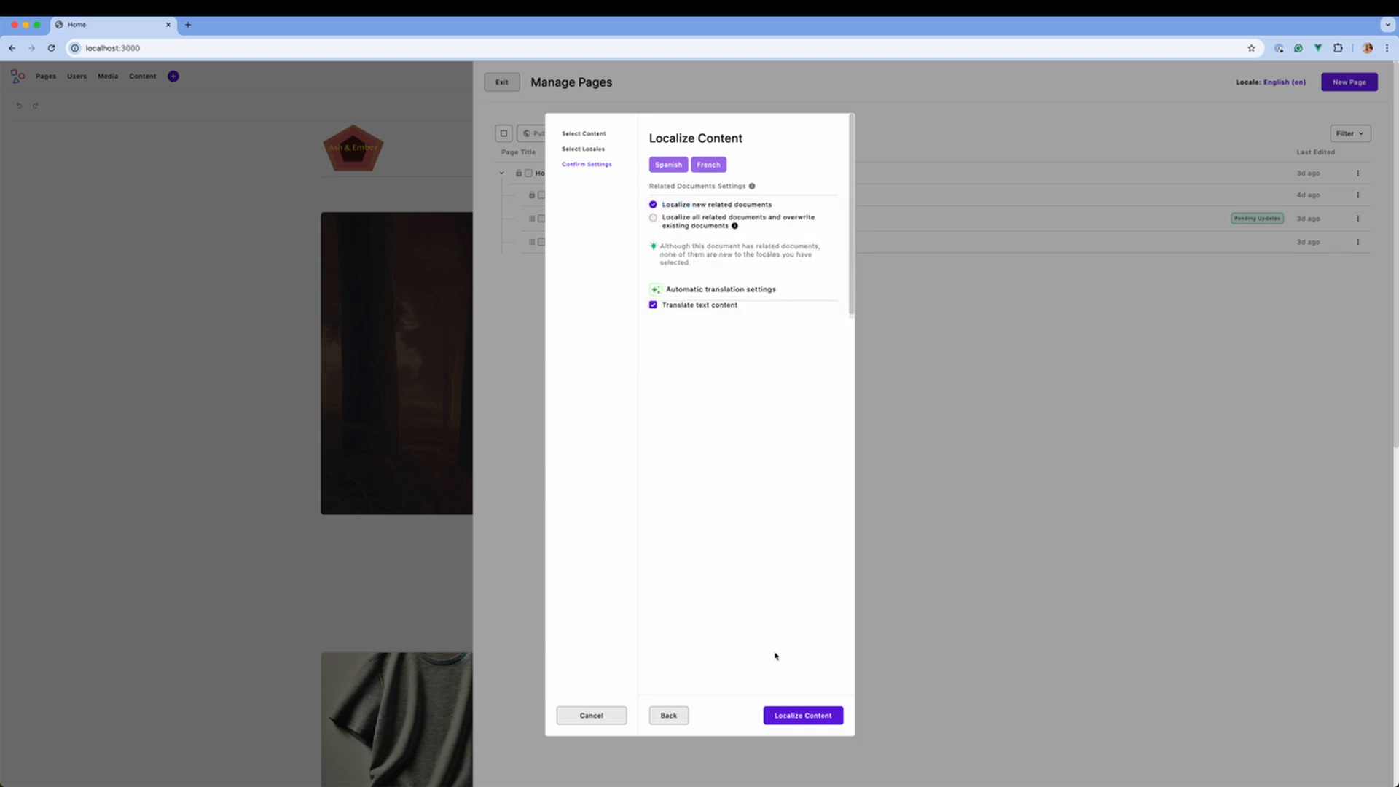
left_click(793, 716)
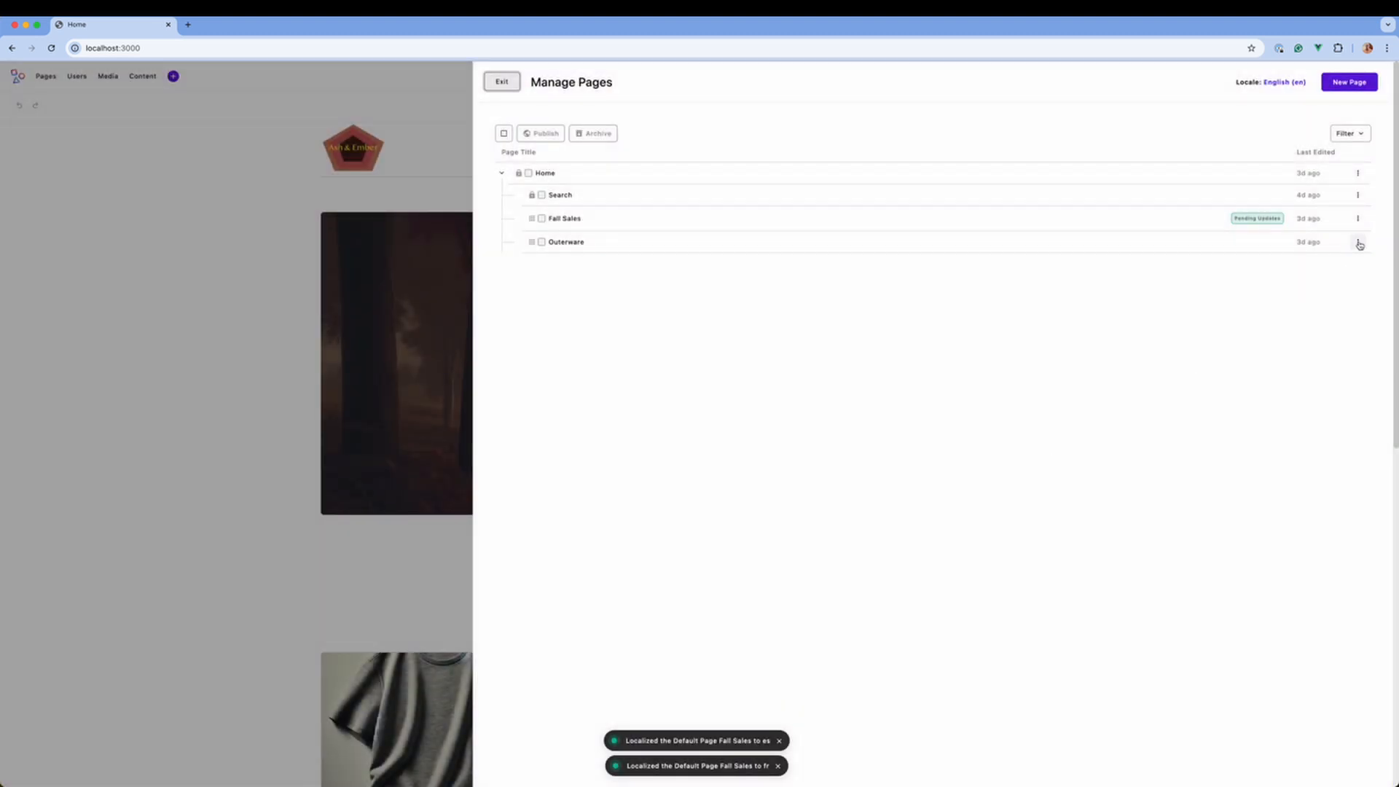
- Localize the Outerware page into Spanish and French with automatic text translation, and leave the page manager
left_click(1357, 244)
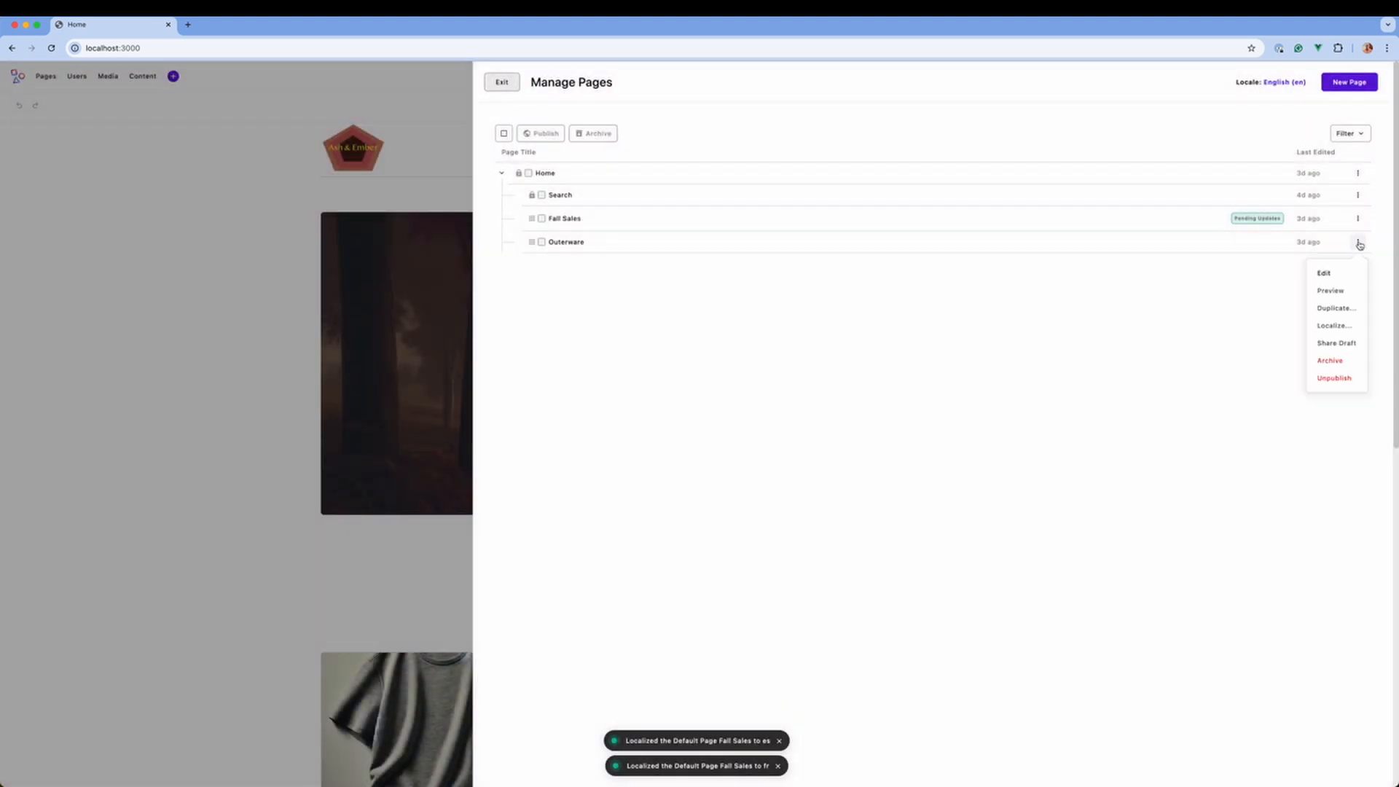
left_click(1334, 326)
left_click(706, 246)
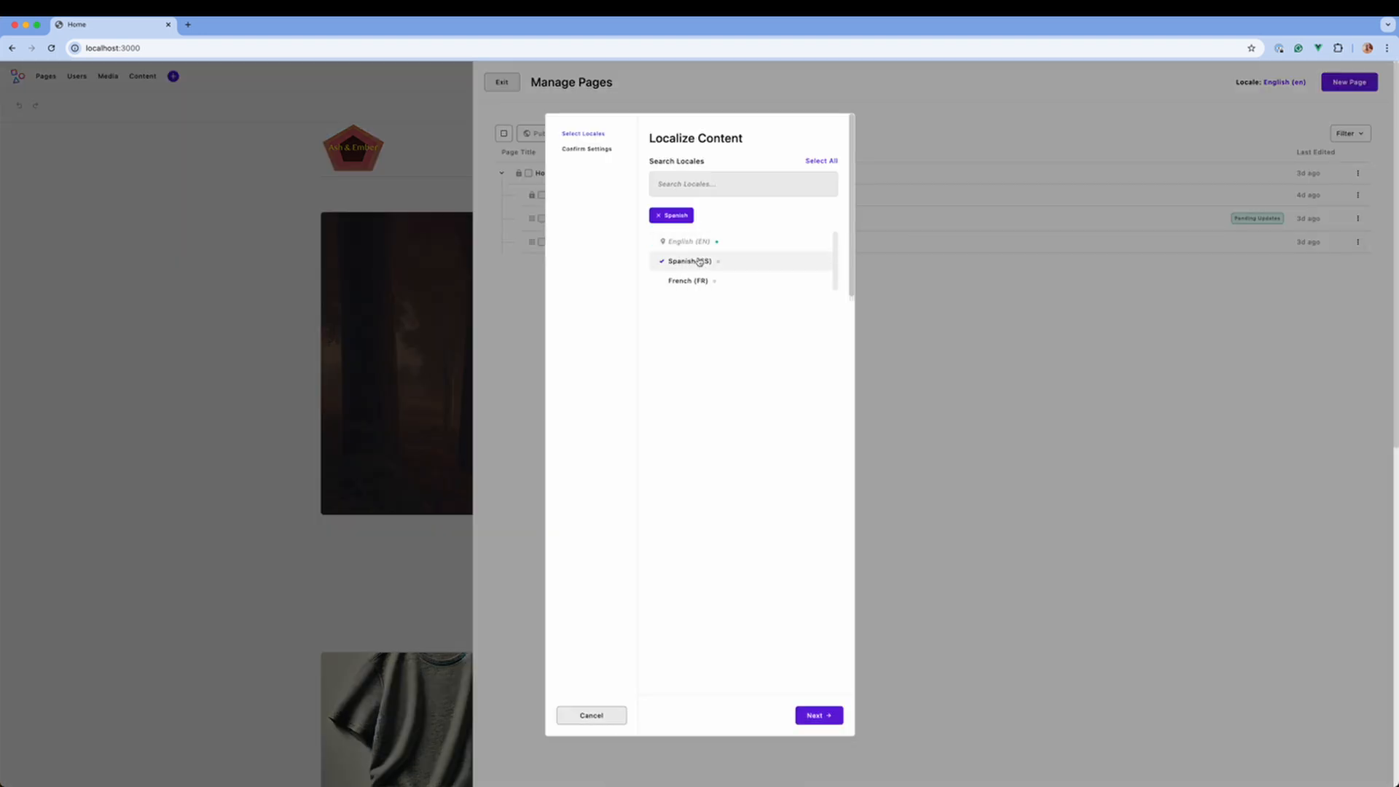
left_click(689, 285)
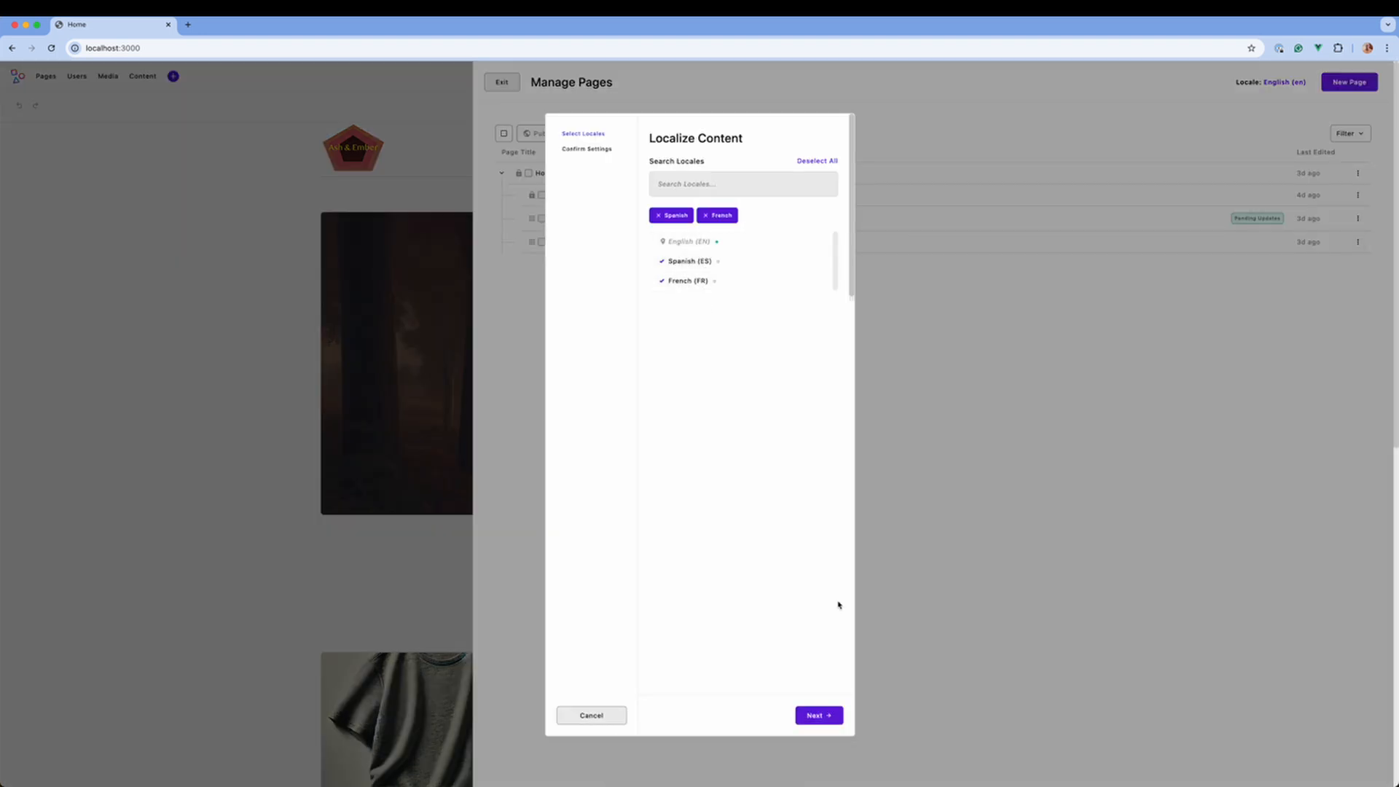
left_click(819, 714)
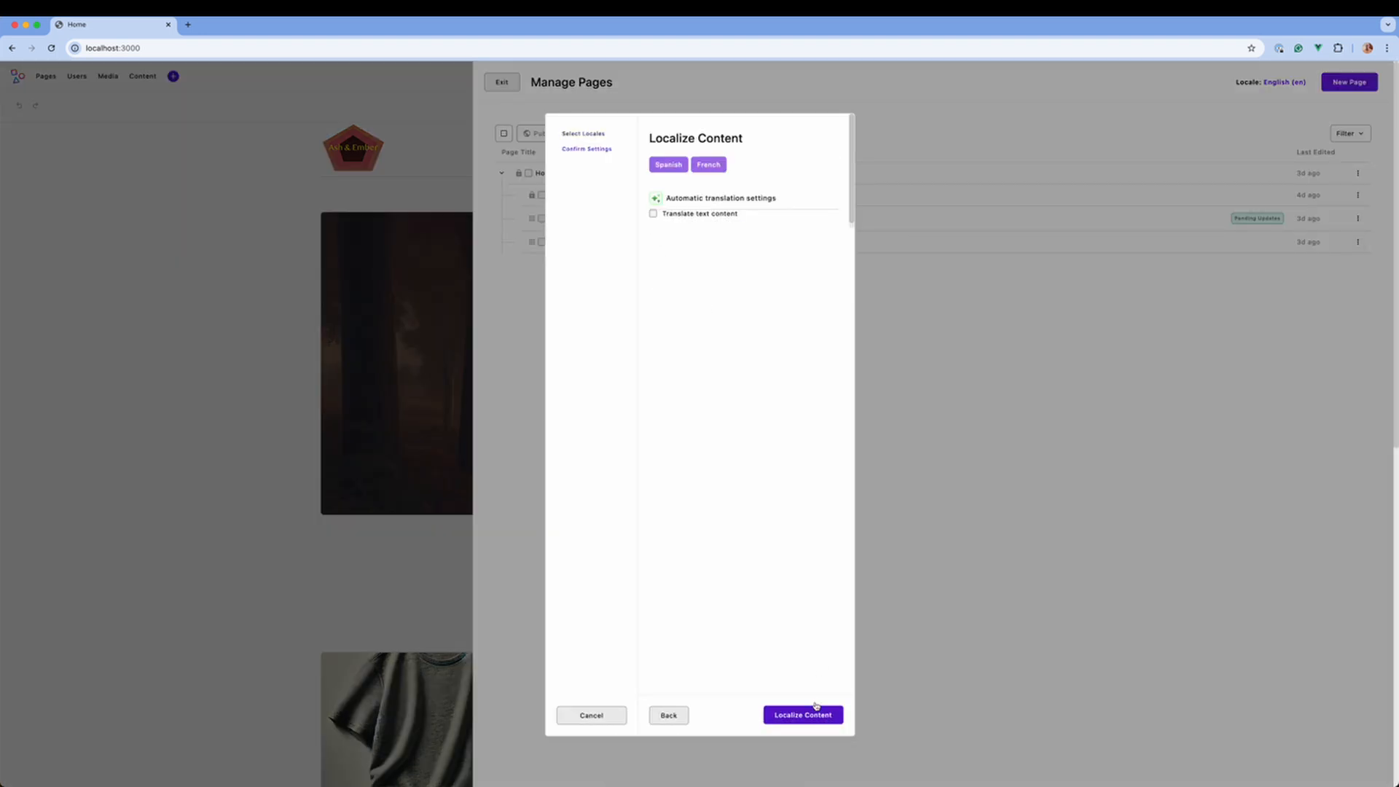
left_click(653, 215)
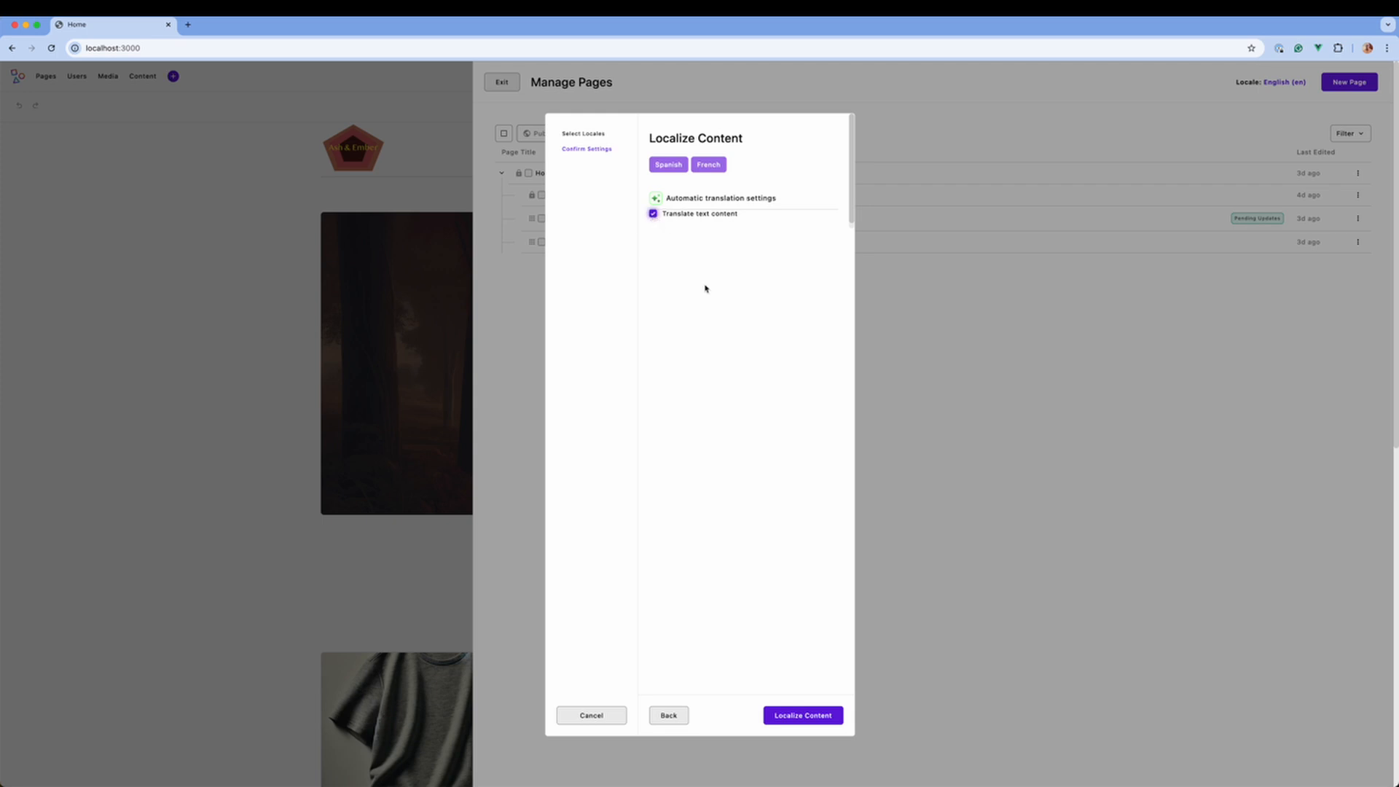
left_click(792, 716)
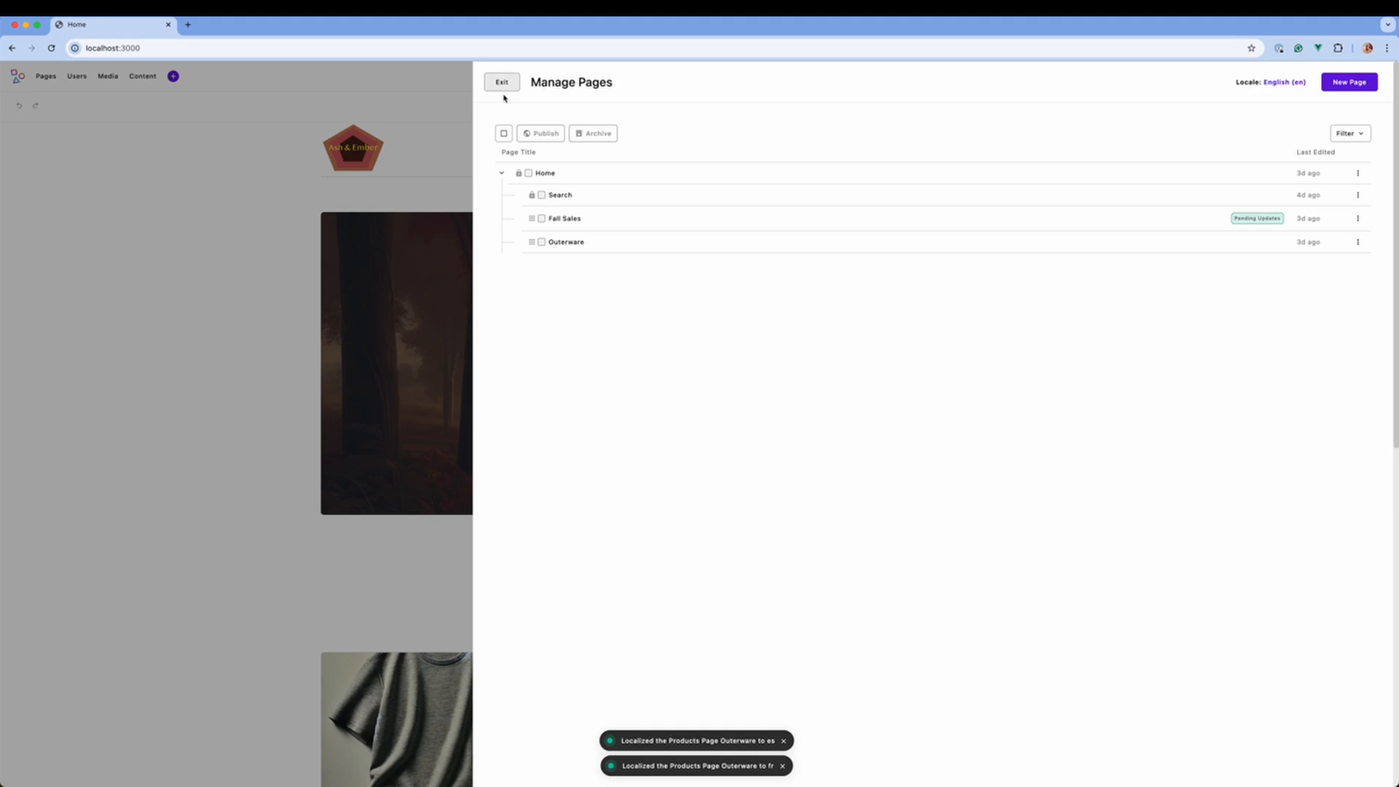
left_click(502, 89)
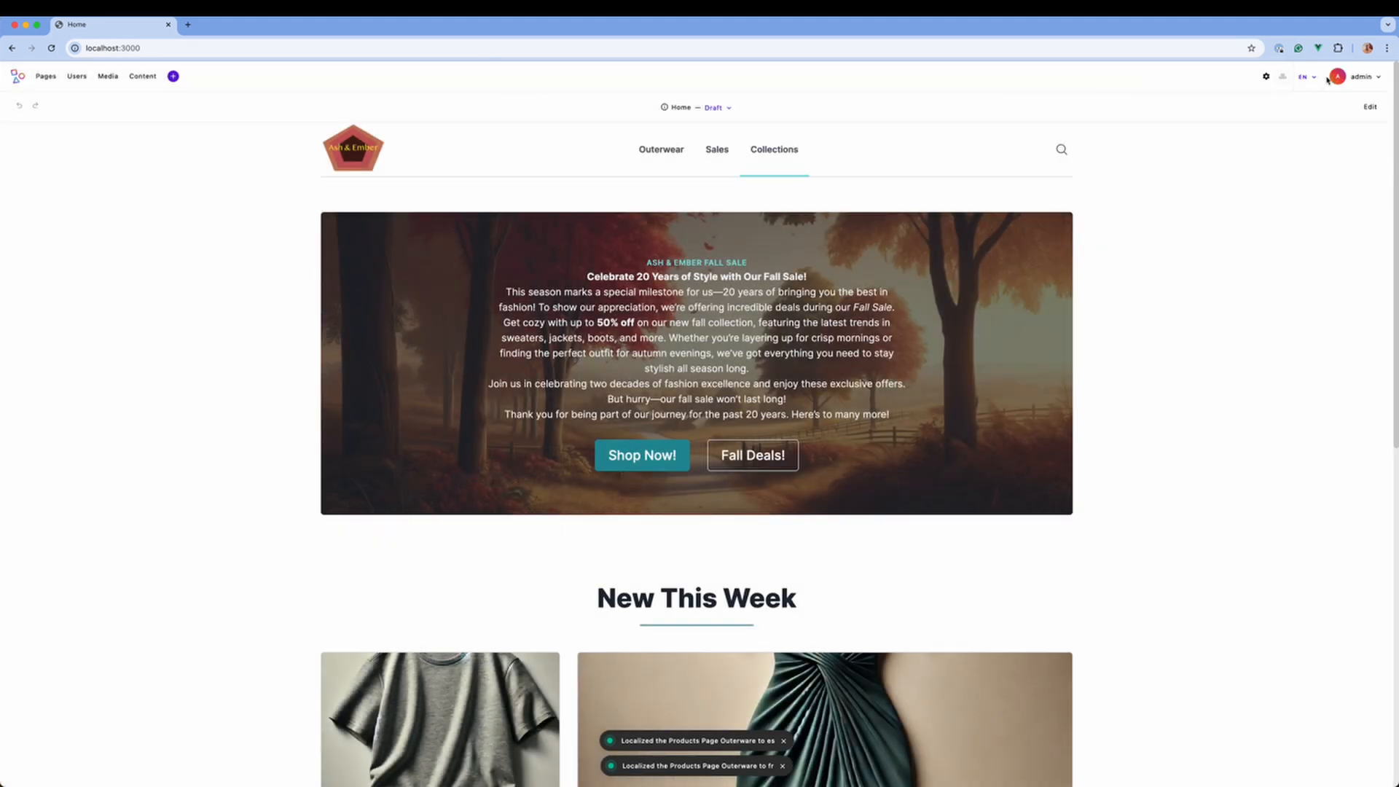
- Switch the site to Spanish and check the translated outerwear page and its "Ropa de lluvia" product details, dismissing the browser's translation offer
left_click(1307, 76)
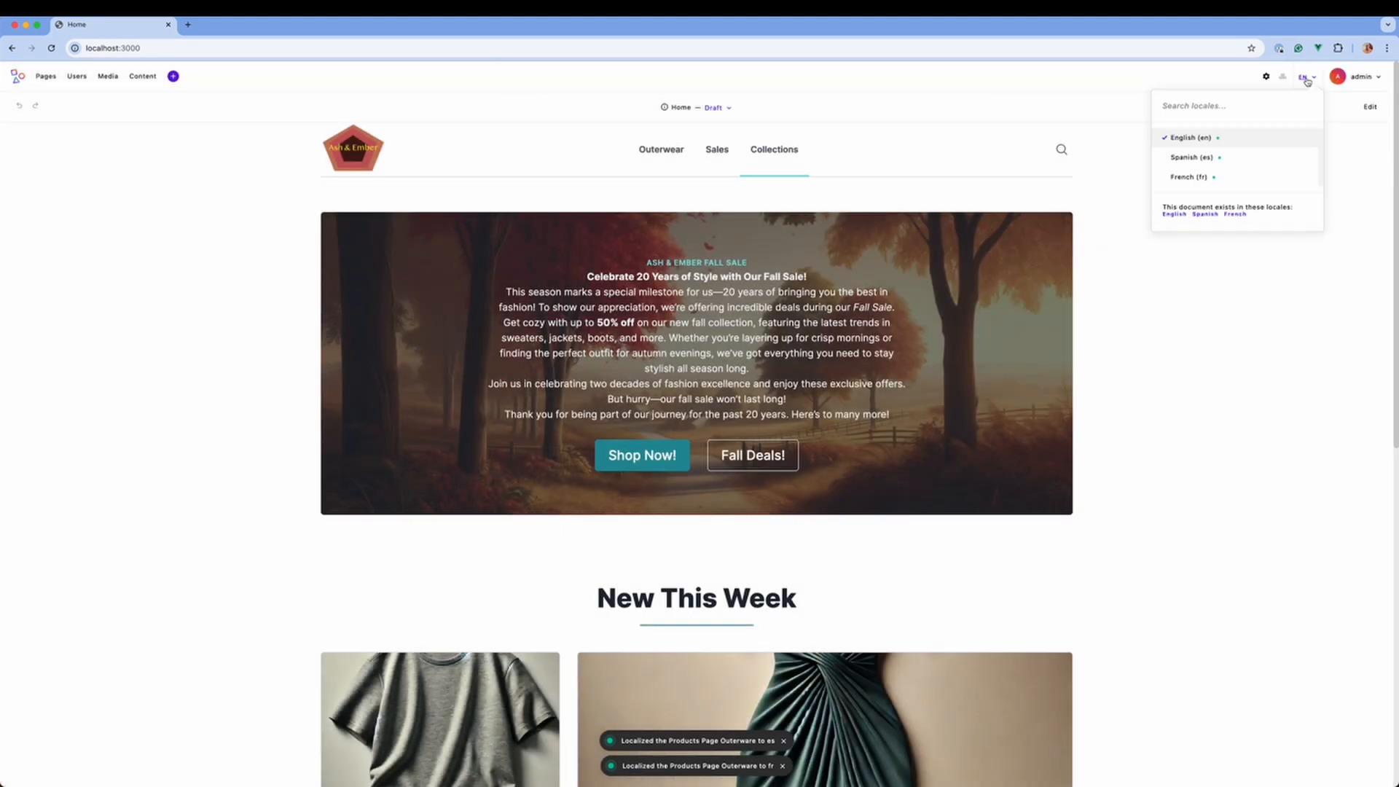
left_click(1213, 160)
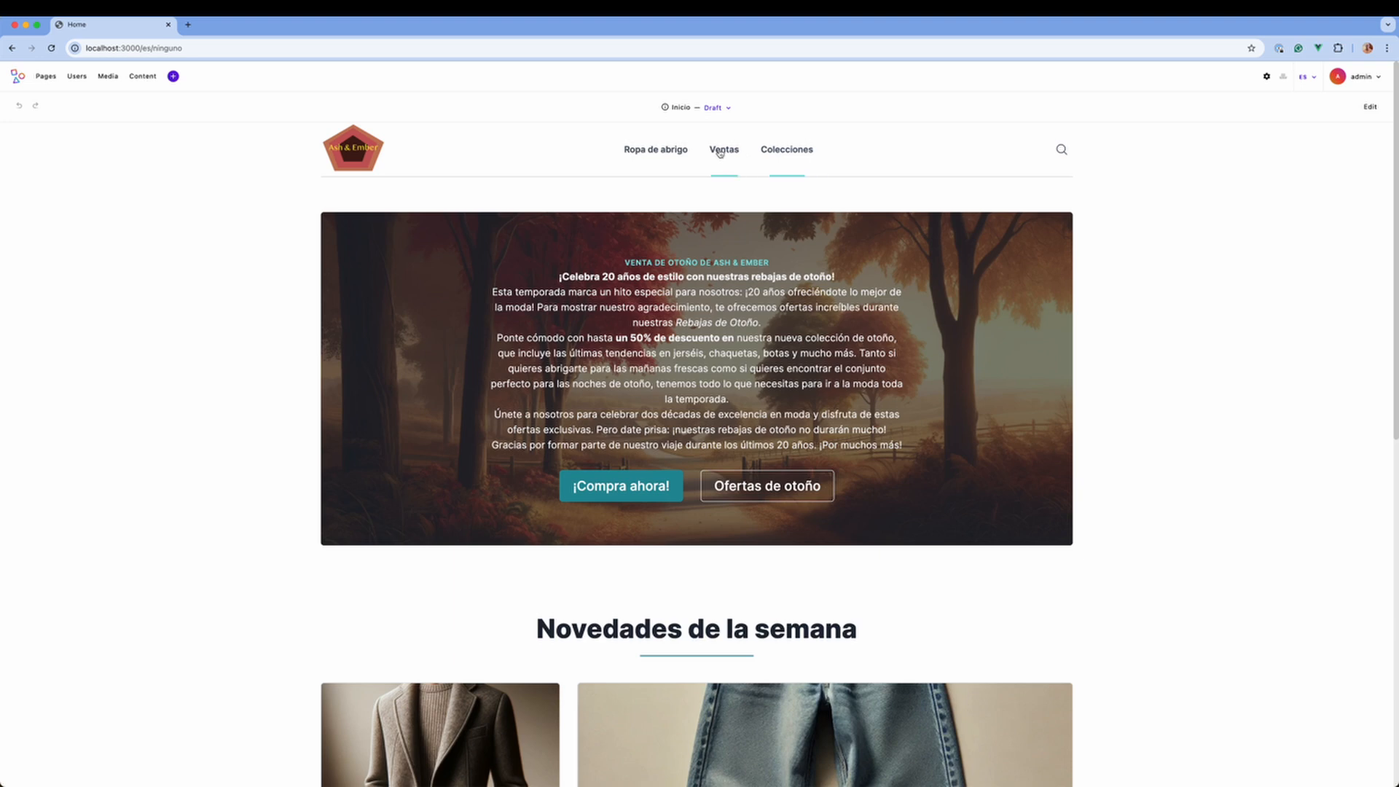
left_click(694, 152)
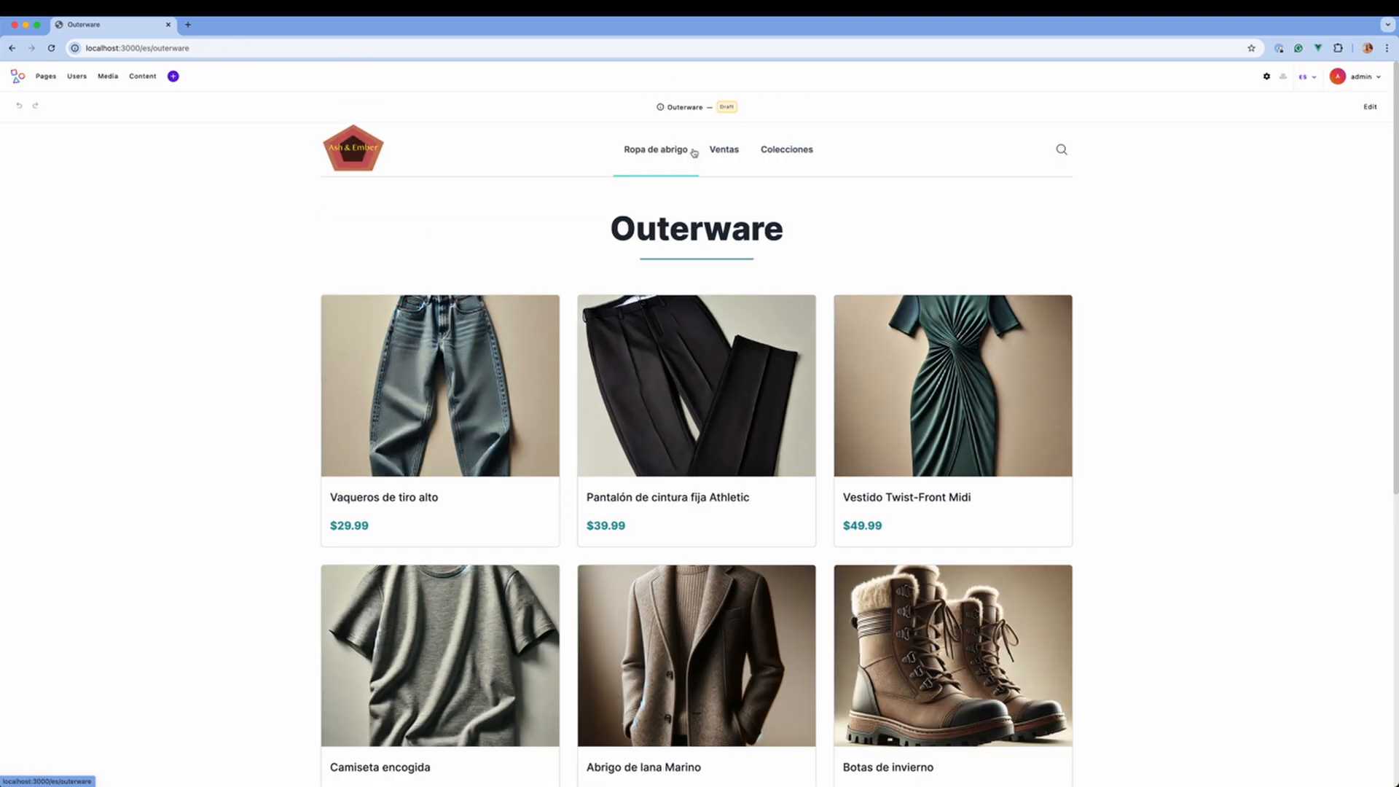
scroll(721, 241, "down", 5)
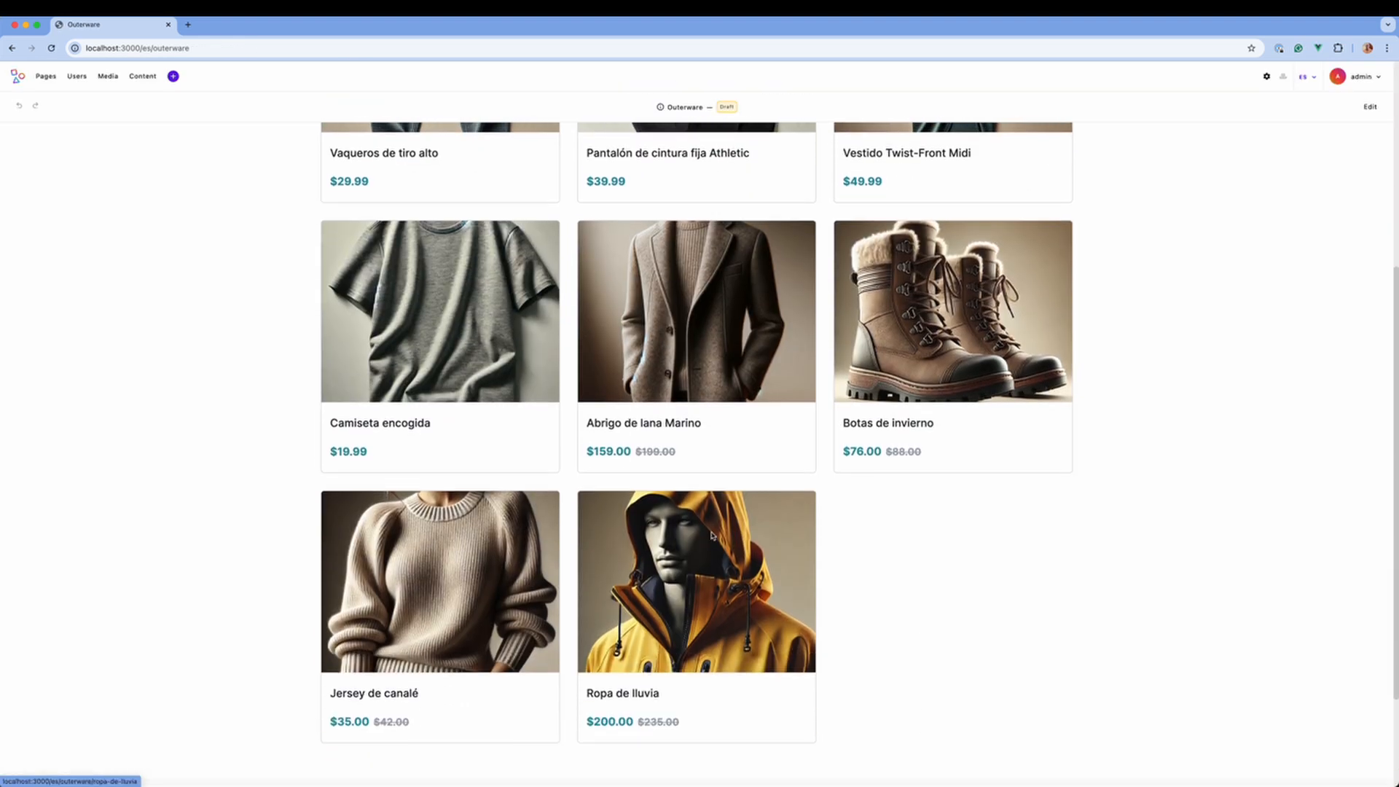
left_click(711, 535)
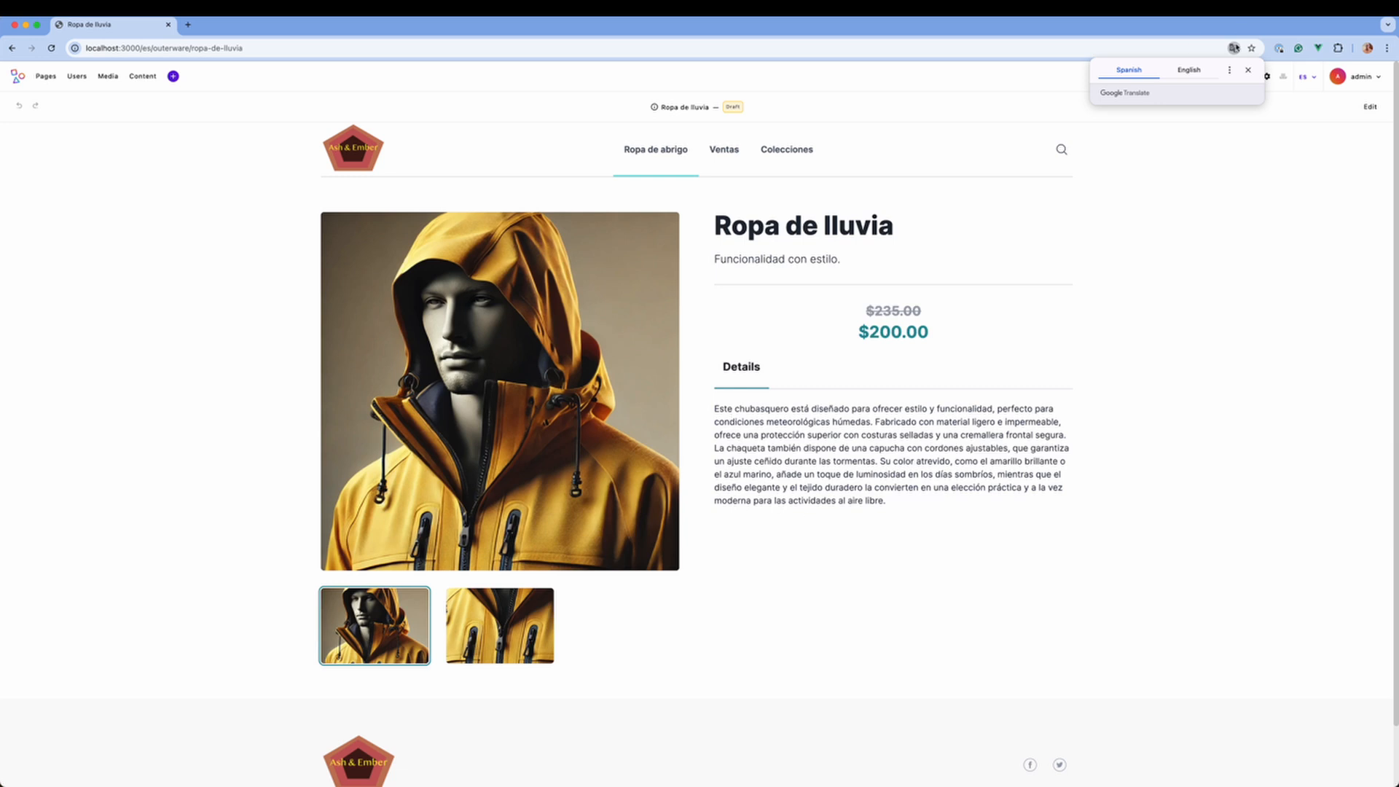
left_click(1247, 70)
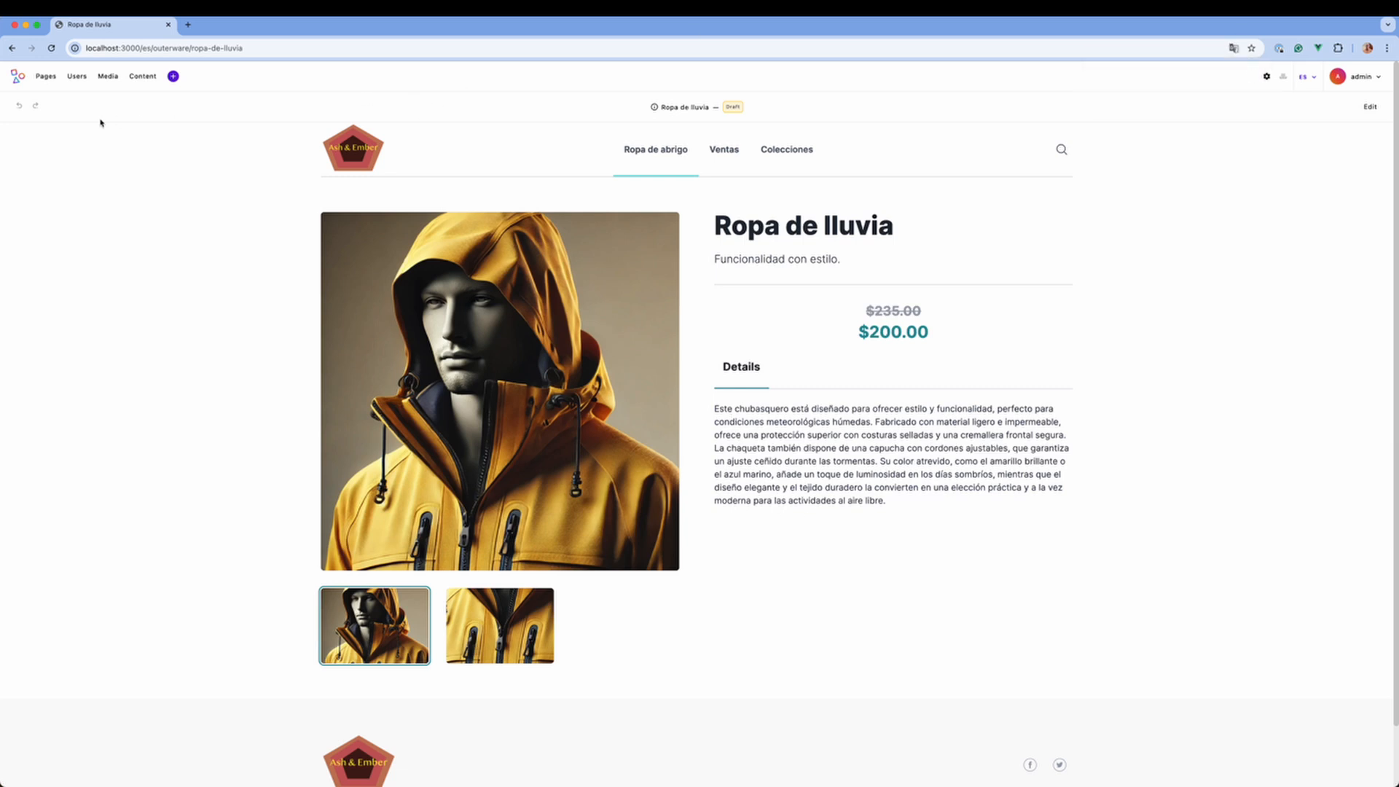
- Examine the publication and translation status labels of the Spanish pages in the page manager
left_click(48, 80)
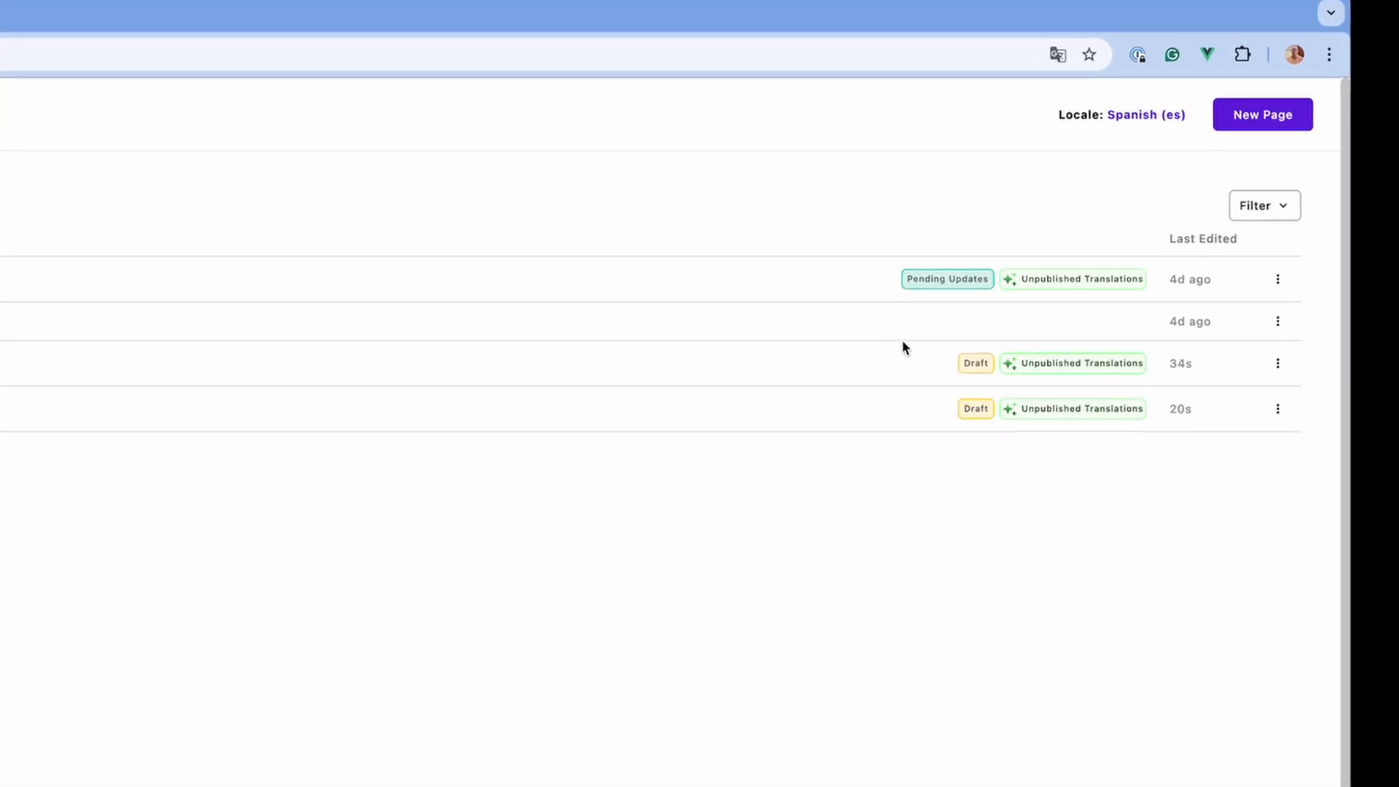
mouse_move(1185, 224)
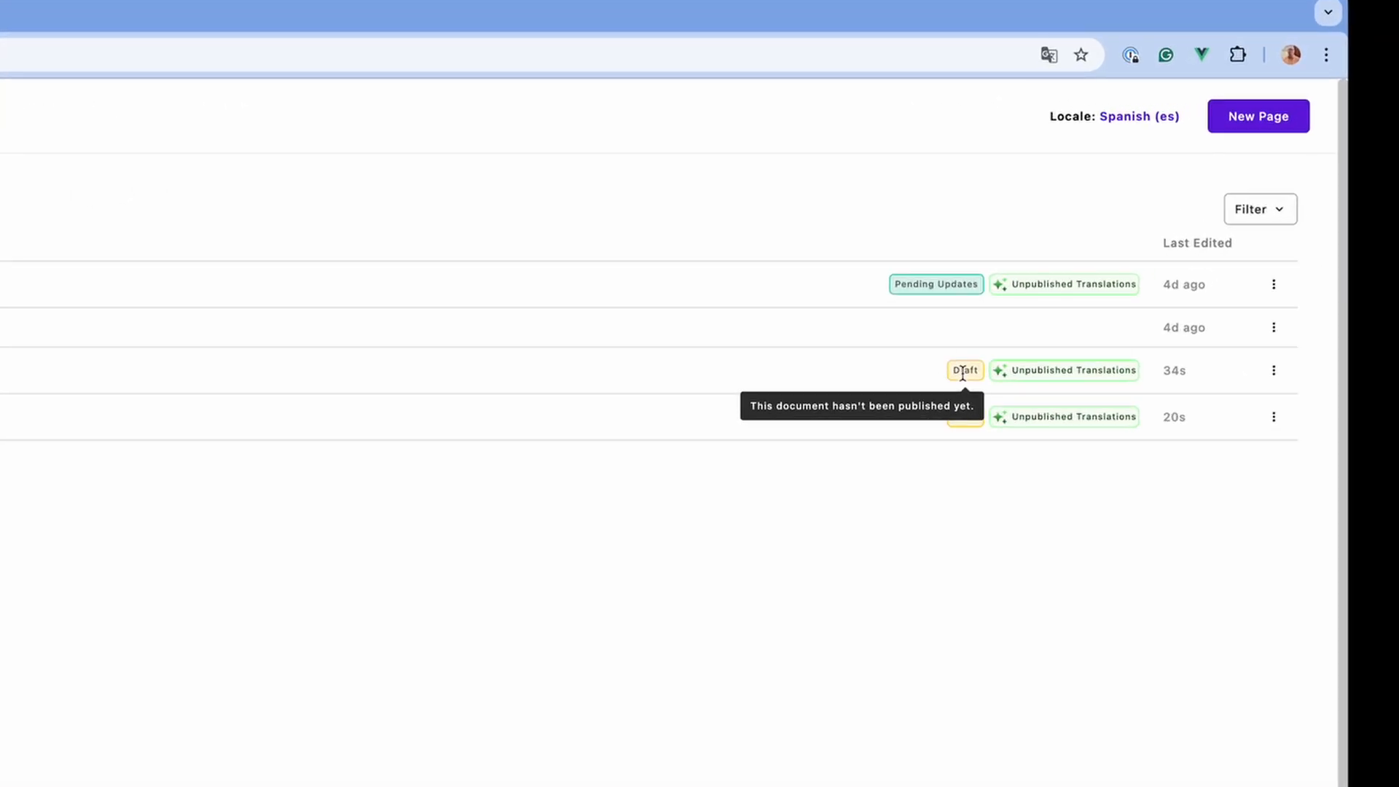